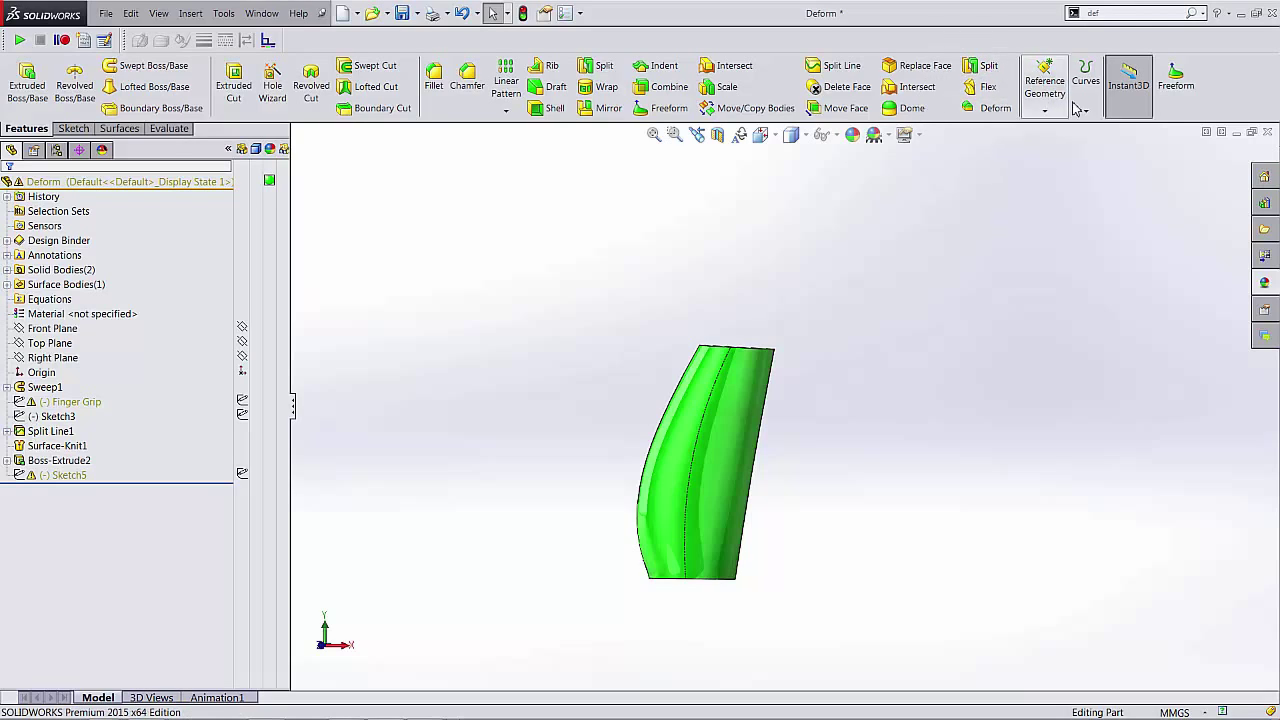
Launch the Deform command on the green grip body from the command search.
{"action": "left_click", "coordinate": [1117, 14]}
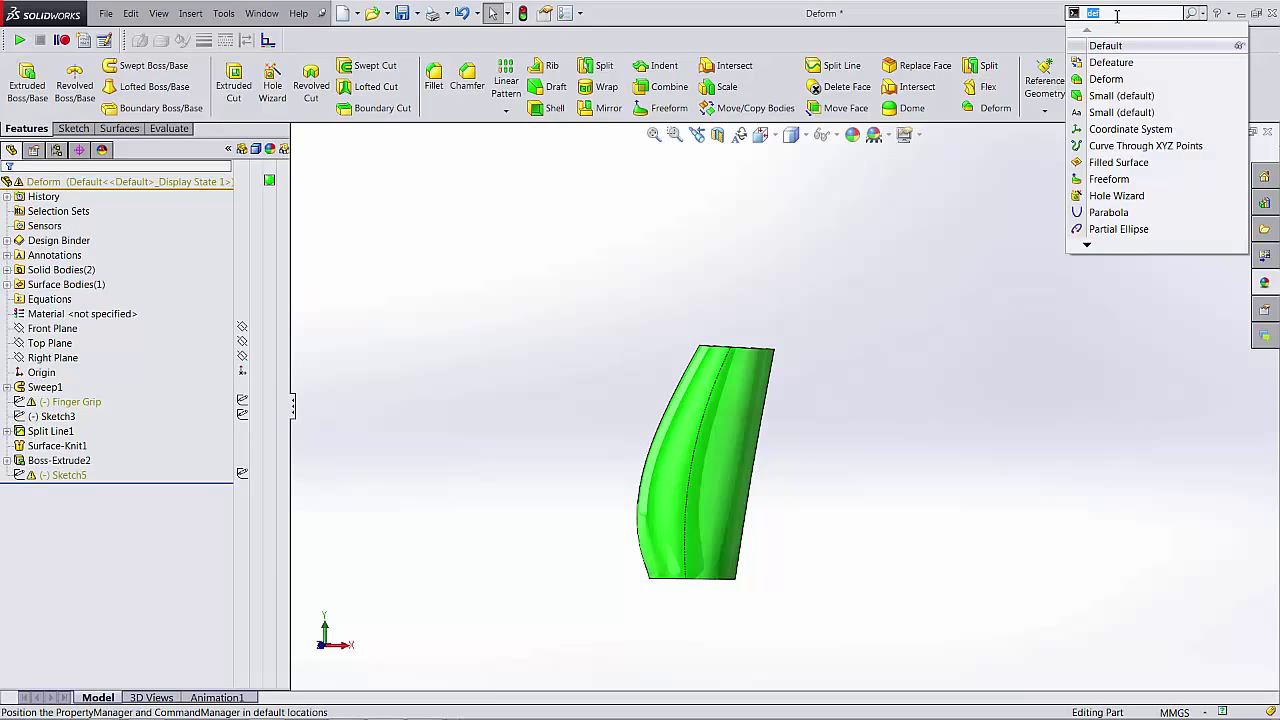
{"action": "left_click", "coordinate": [1161, 83]}
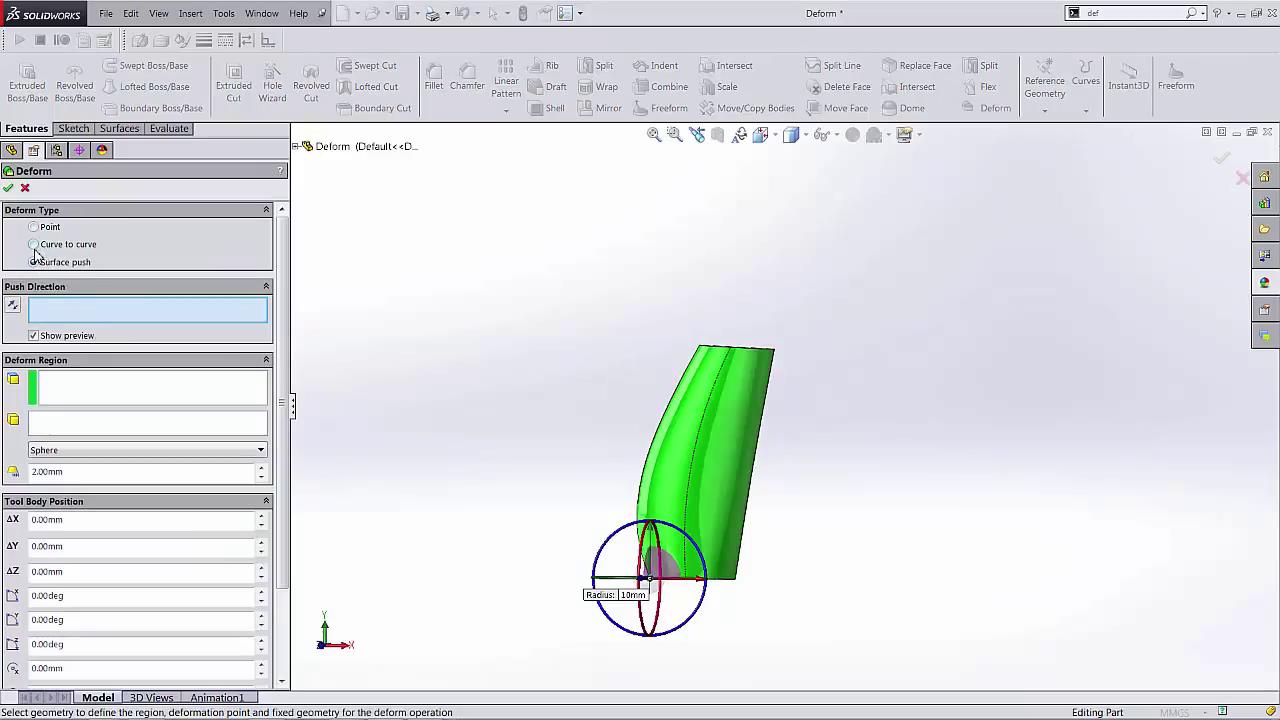
Set Curve to curve mode, mapping the body's right edge onto the Finger Grip sketch.
{"action": "left_click", "coordinate": [35, 250]}
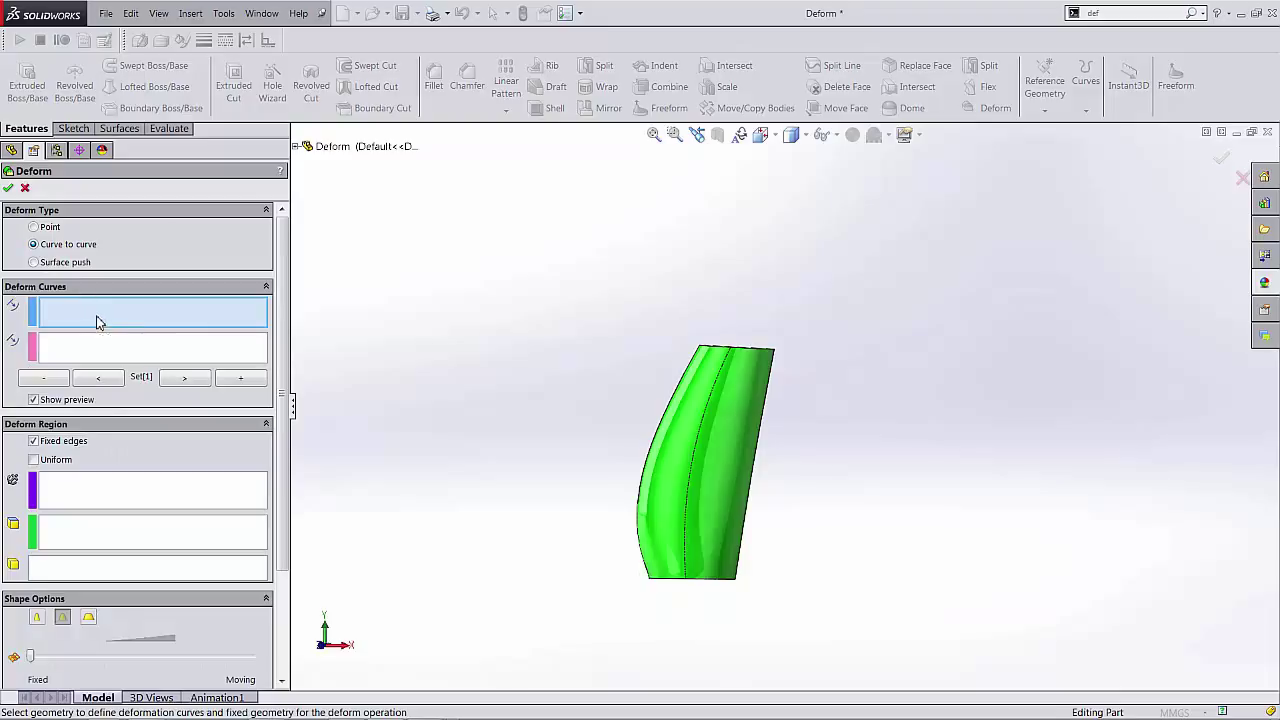
{"action": "left_click", "coordinate": [771, 382]}
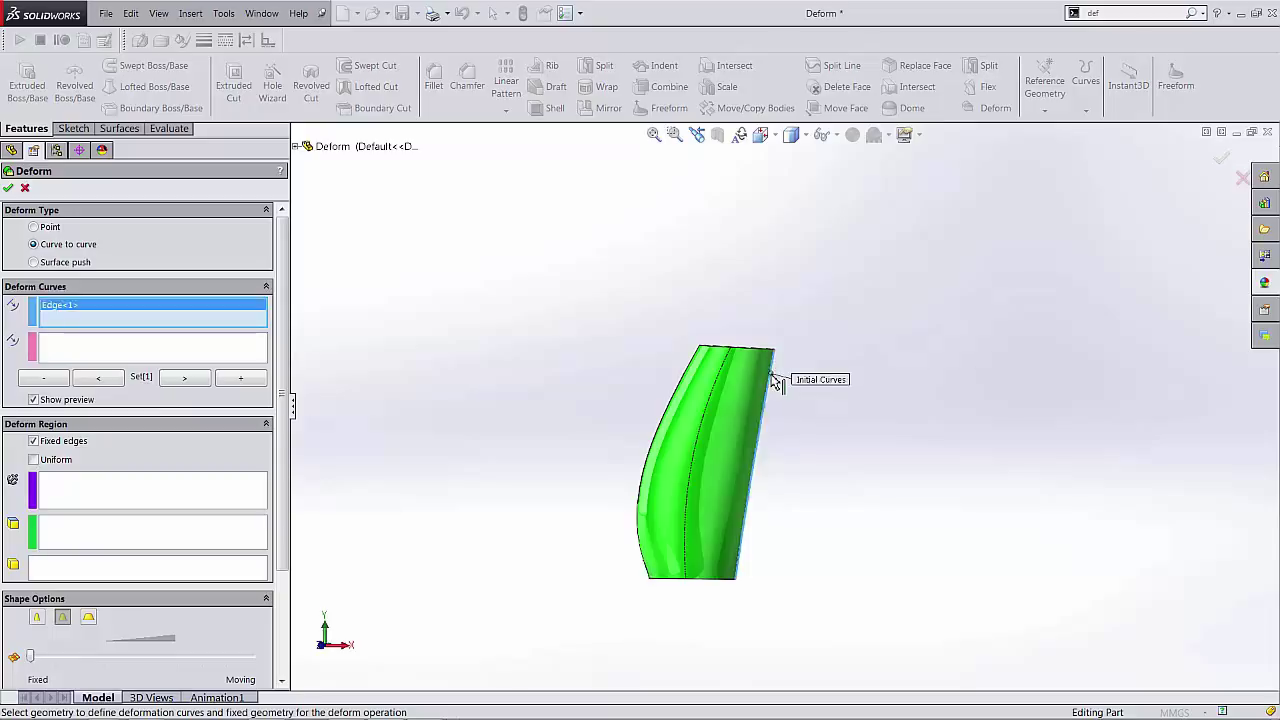
{"action": "left_click", "coordinate": [107, 357]}
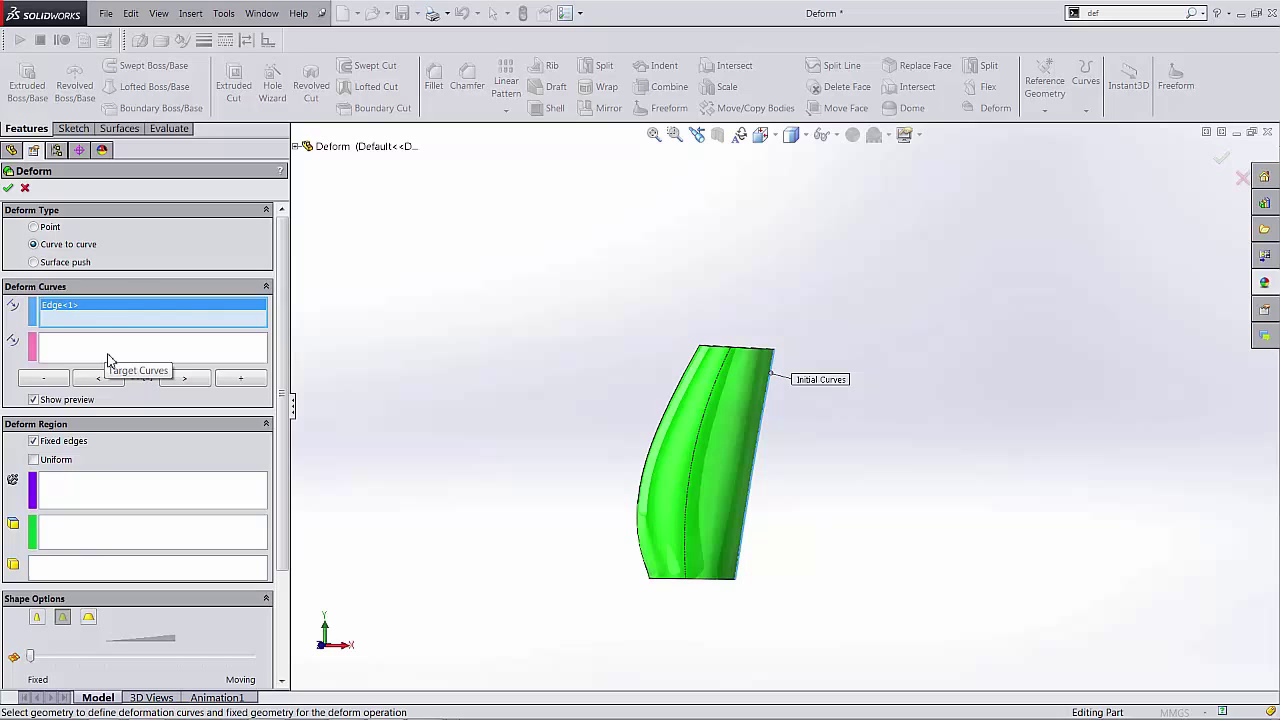
{"action": "left_click", "coordinate": [114, 356]}
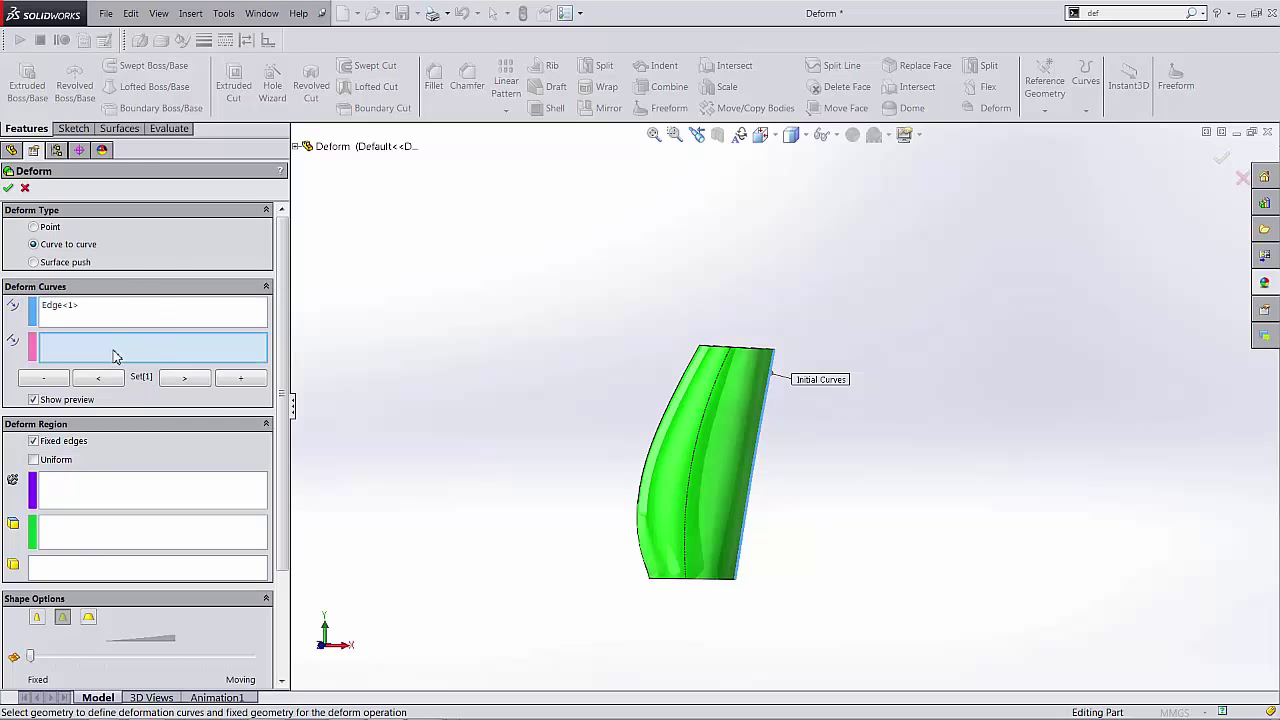
{"action": "left_click", "coordinate": [300, 147]}
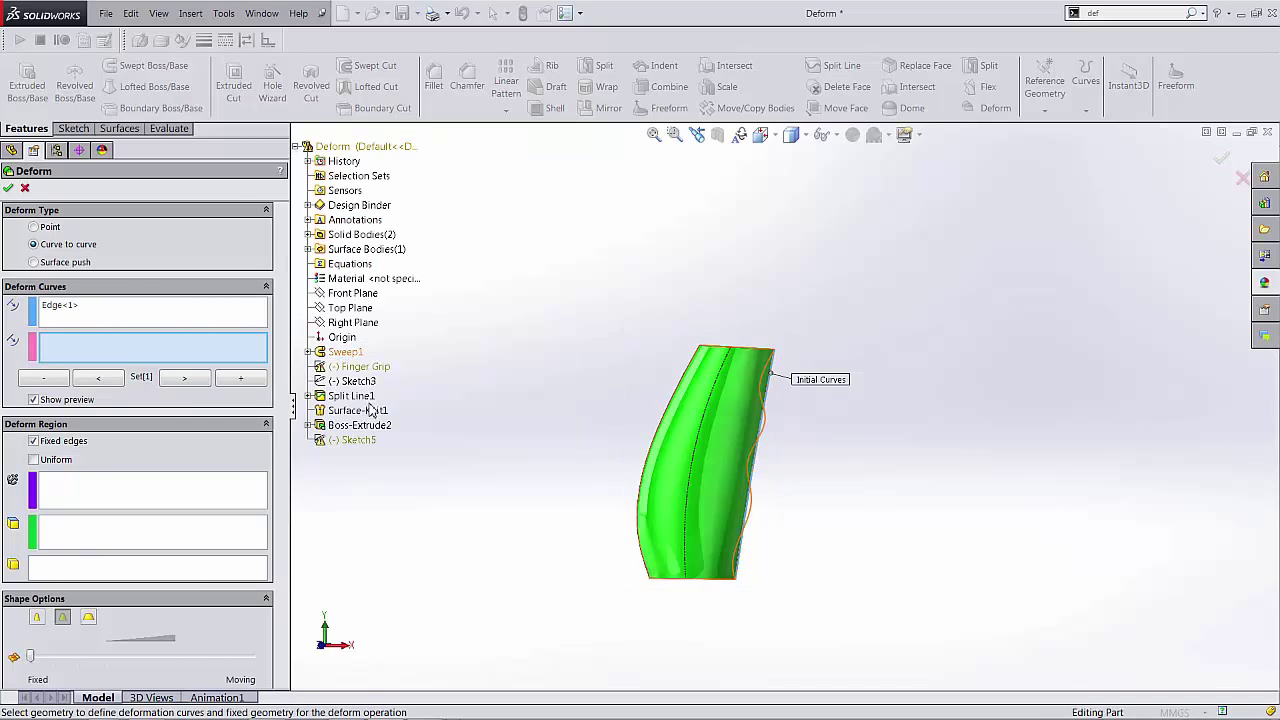
{"action": "left_click", "coordinate": [358, 367]}
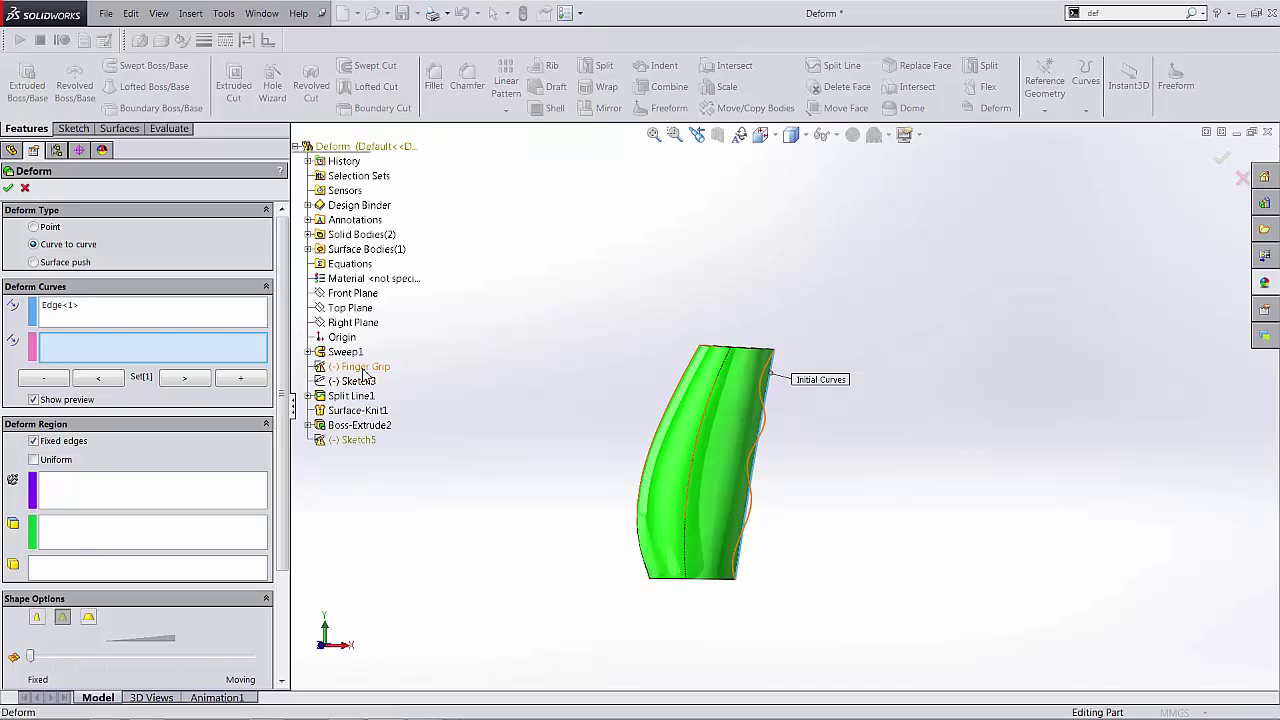
{"action": "scroll", "coordinate": [776, 425], "scroll_direction": "down", "scroll_amount": 3}
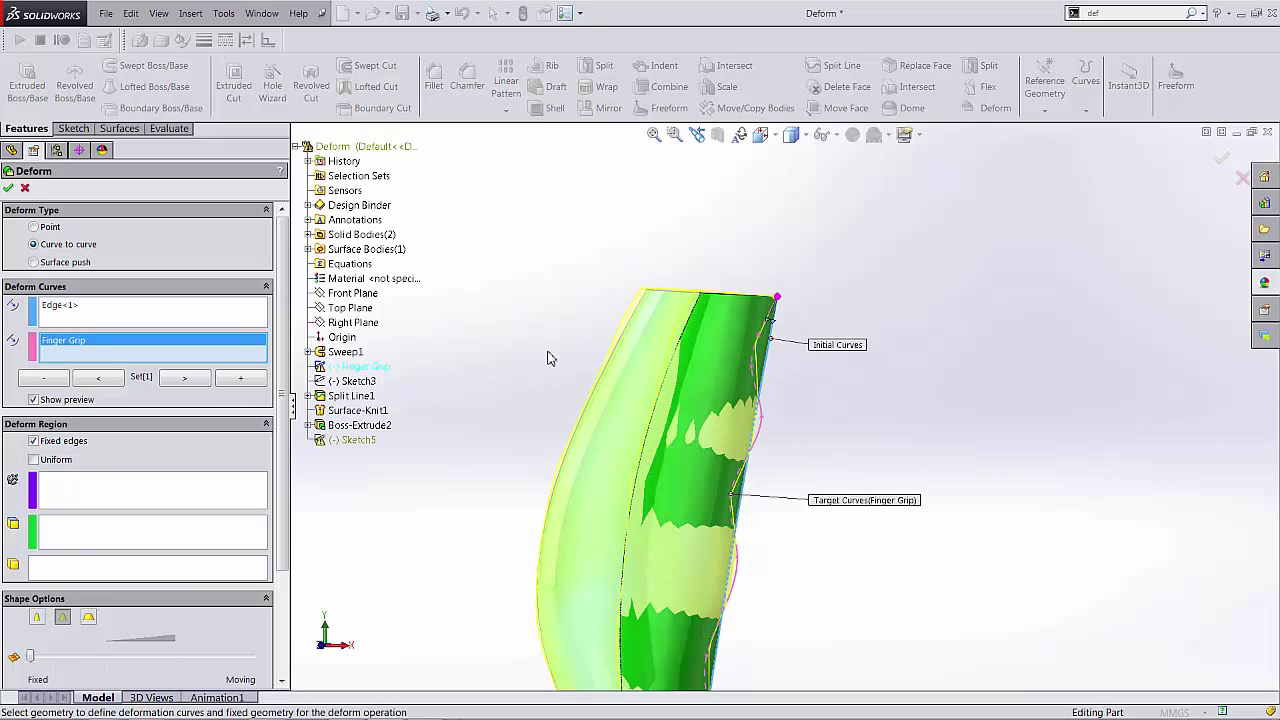
{"action": "scroll", "coordinate": [548, 358], "scroll_direction": "up", "scroll_amount": 2}
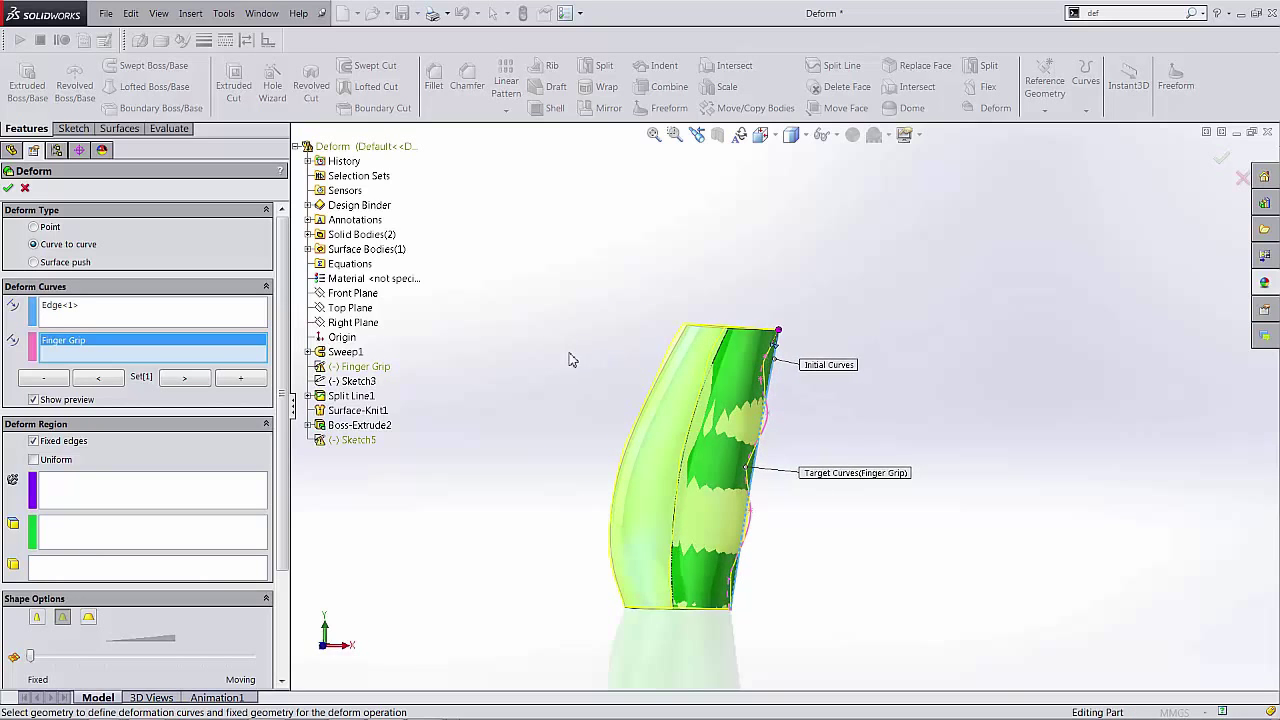
{"action": "middle_click_drag", "start_coordinate": [570, 360], "coordinate": [578, 450]}
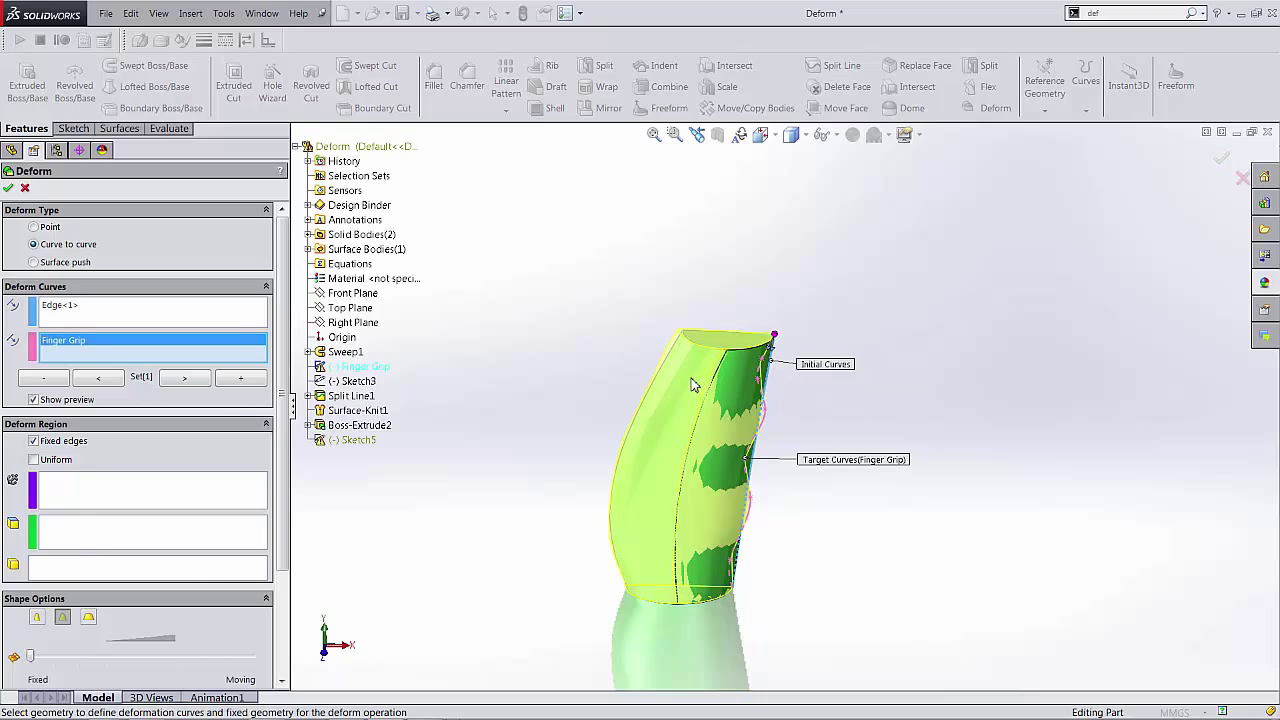
Keep the left face fixed and apply the deform, creating Deform1 with wavy finger grooves.
{"action": "left_click", "coordinate": [60, 503]}
{"action": "left_click", "coordinate": [674, 393]}
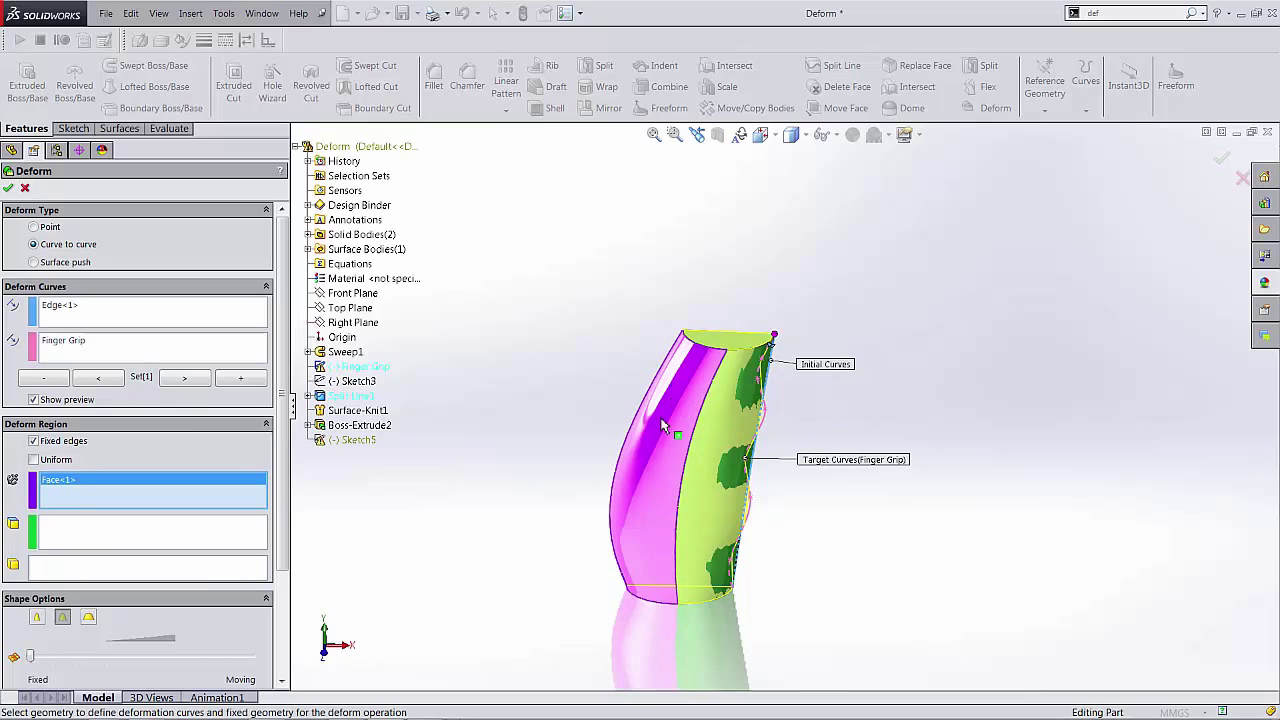
{"action": "scroll", "coordinate": [733, 481], "scroll_direction": "down", "scroll_amount": 3}
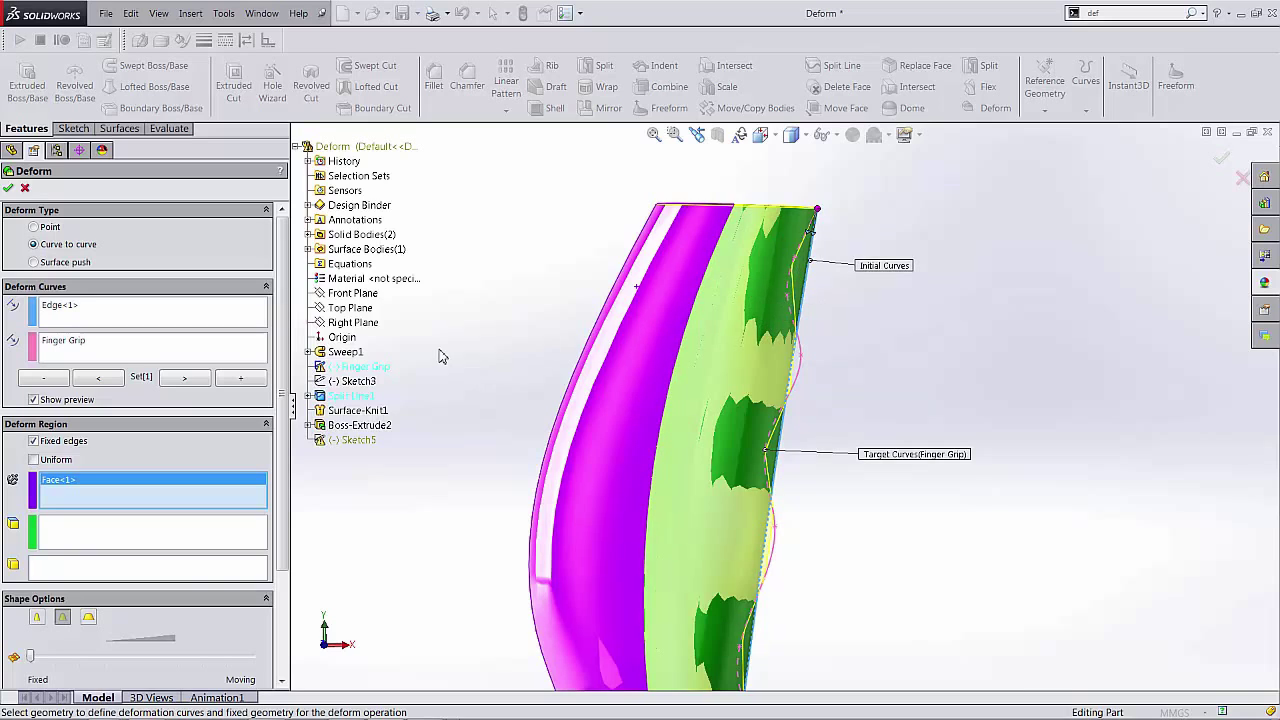
{"action": "left_click", "coordinate": [8, 189]}
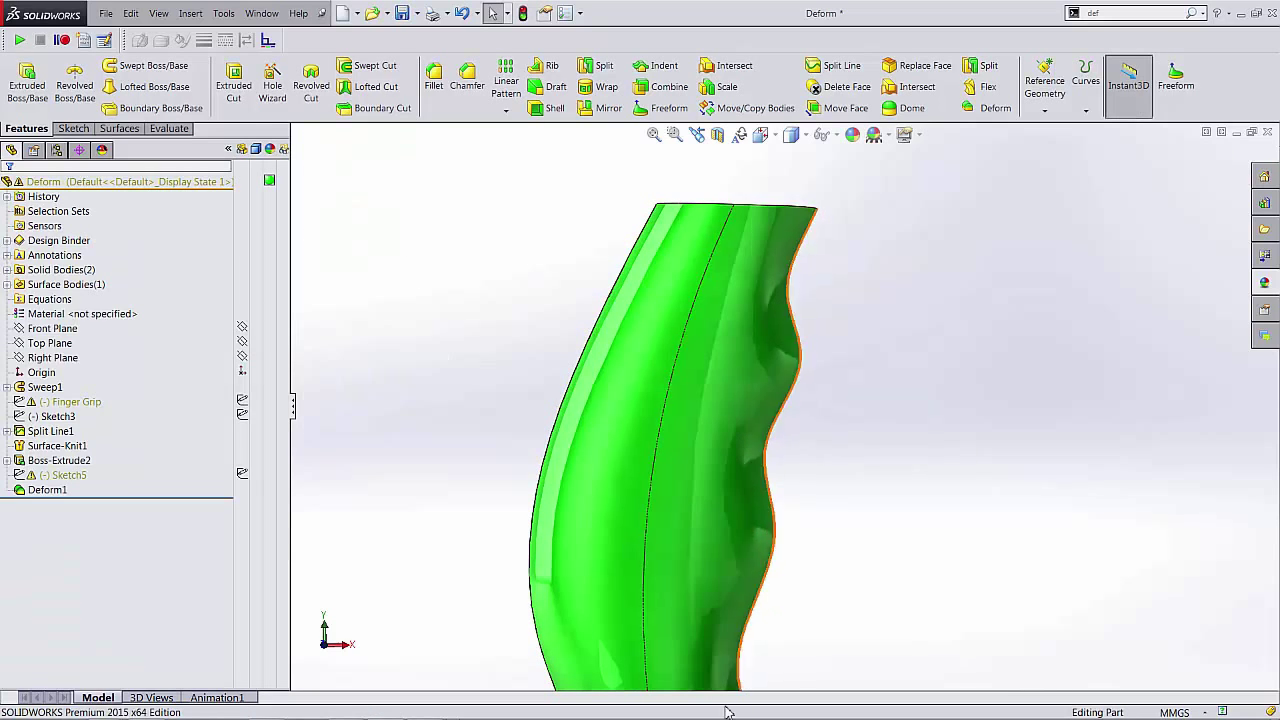
{"action": "scroll", "coordinate": [874, 449], "scroll_direction": "up", "scroll_amount": 3}
{"action": "middle_click_drag", "start_coordinate": [874, 449], "coordinate": [850, 350]}
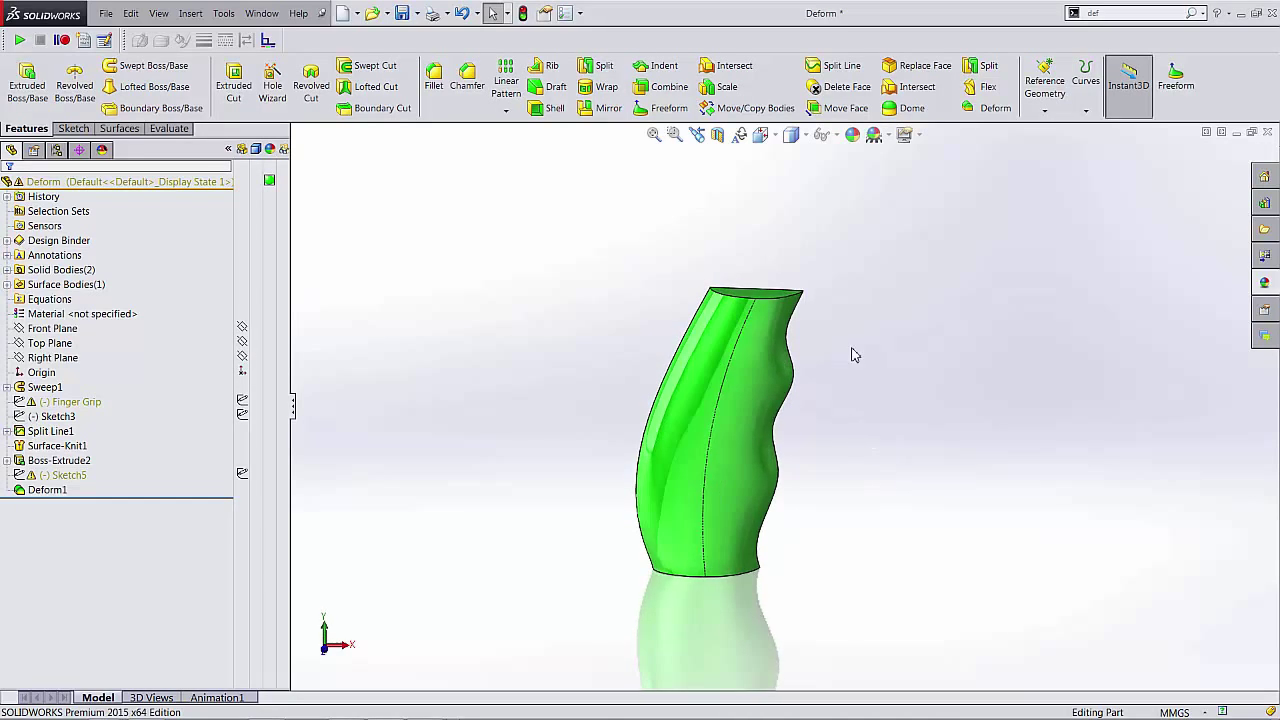
{"action": "scroll", "coordinate": [808, 394], "scroll_direction": "down", "scroll_amount": 3}
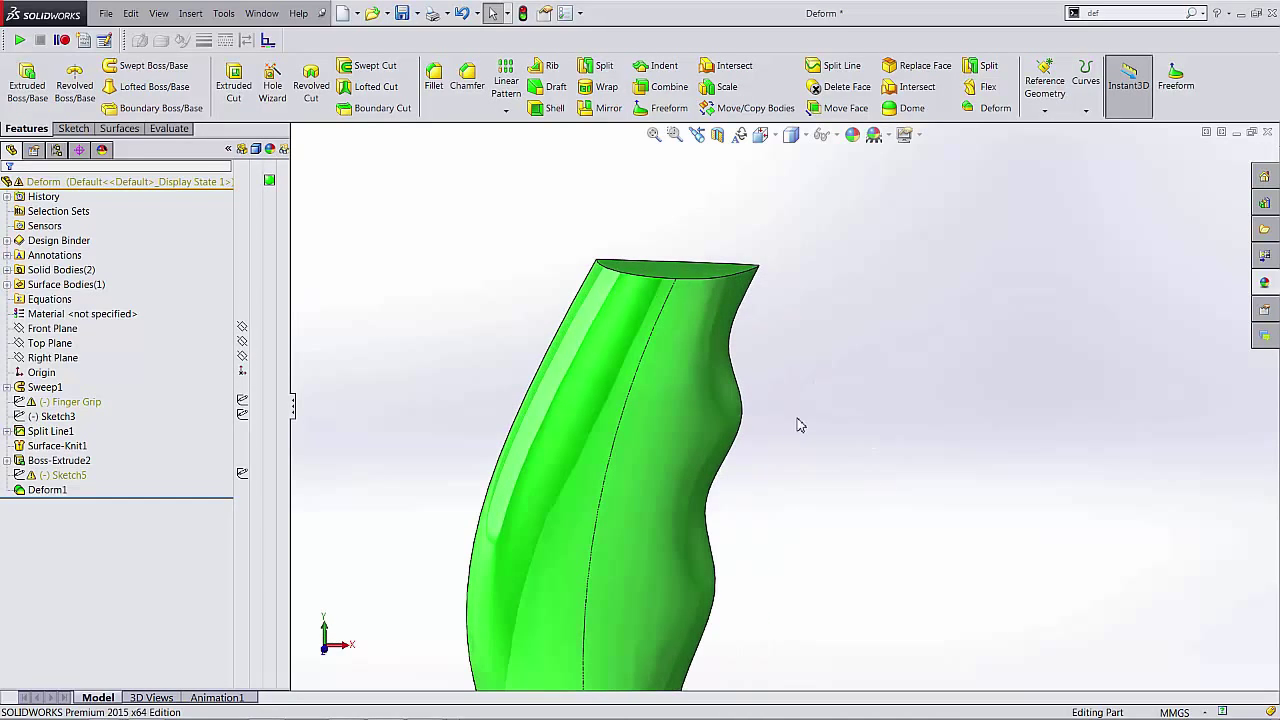
Start a second Deform in Surface push mode with Front Plane as the push direction.
{"action": "left_click", "coordinate": [985, 108]}
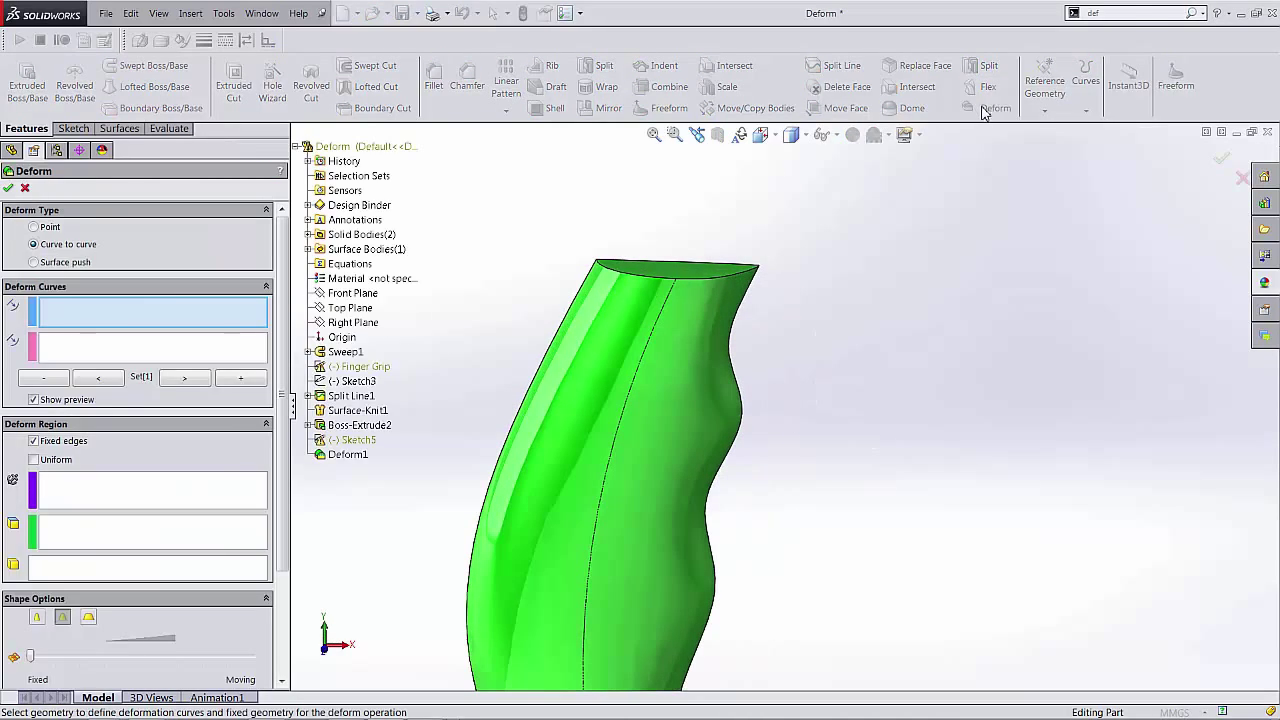
{"action": "left_click", "coordinate": [33, 263]}
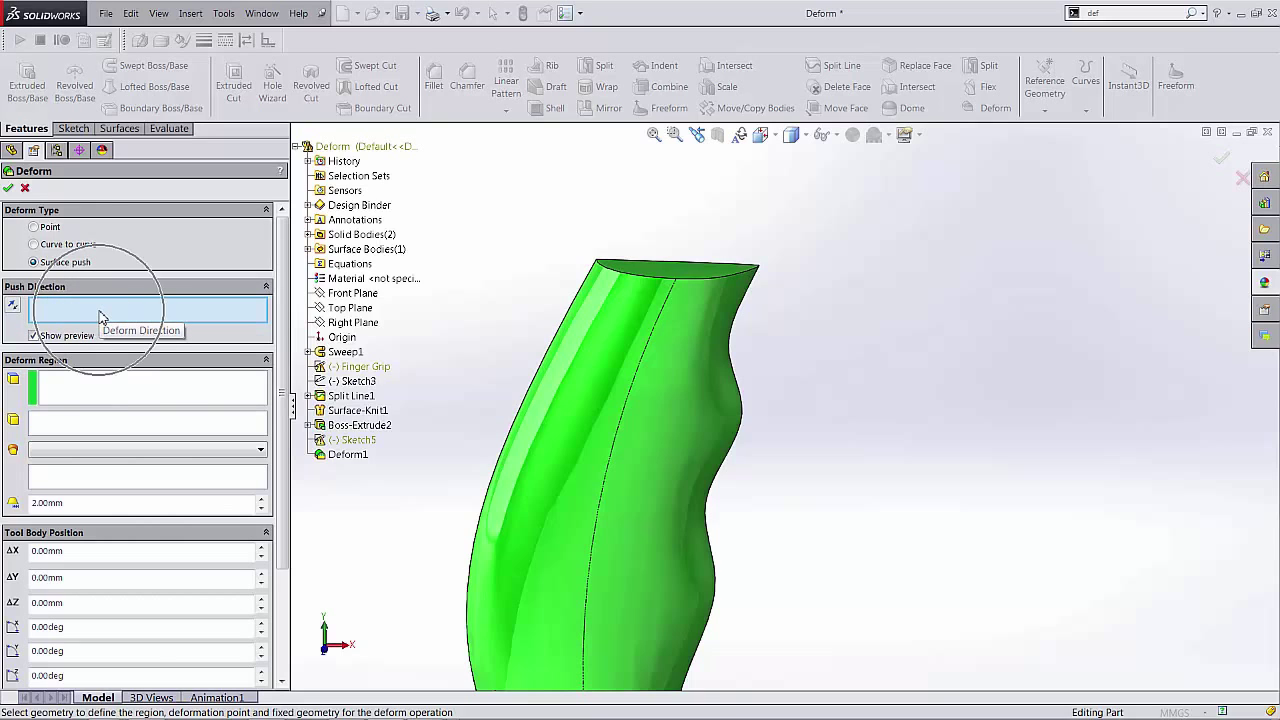
{"action": "left_click", "coordinate": [355, 293]}
{"action": "key", "text": "ctrl+4"}
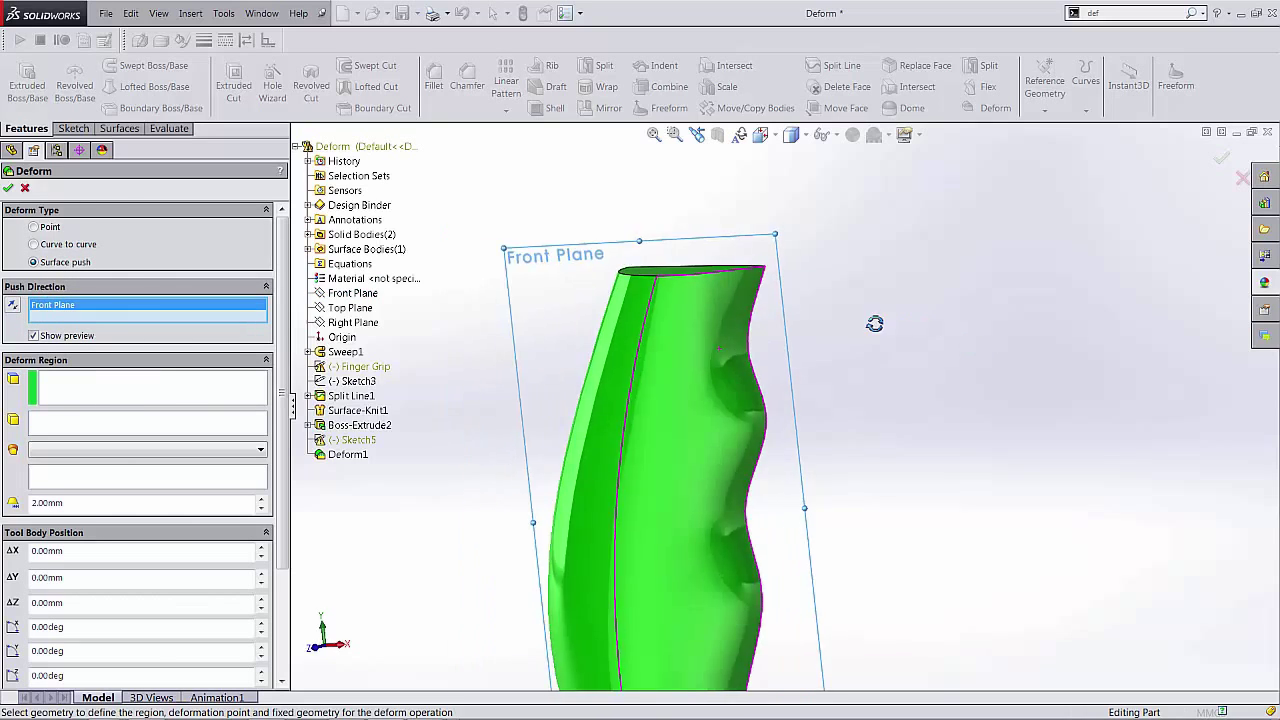
{"action": "middle_click_drag", "start_coordinate": [643, 313], "coordinate": [766, 388]}
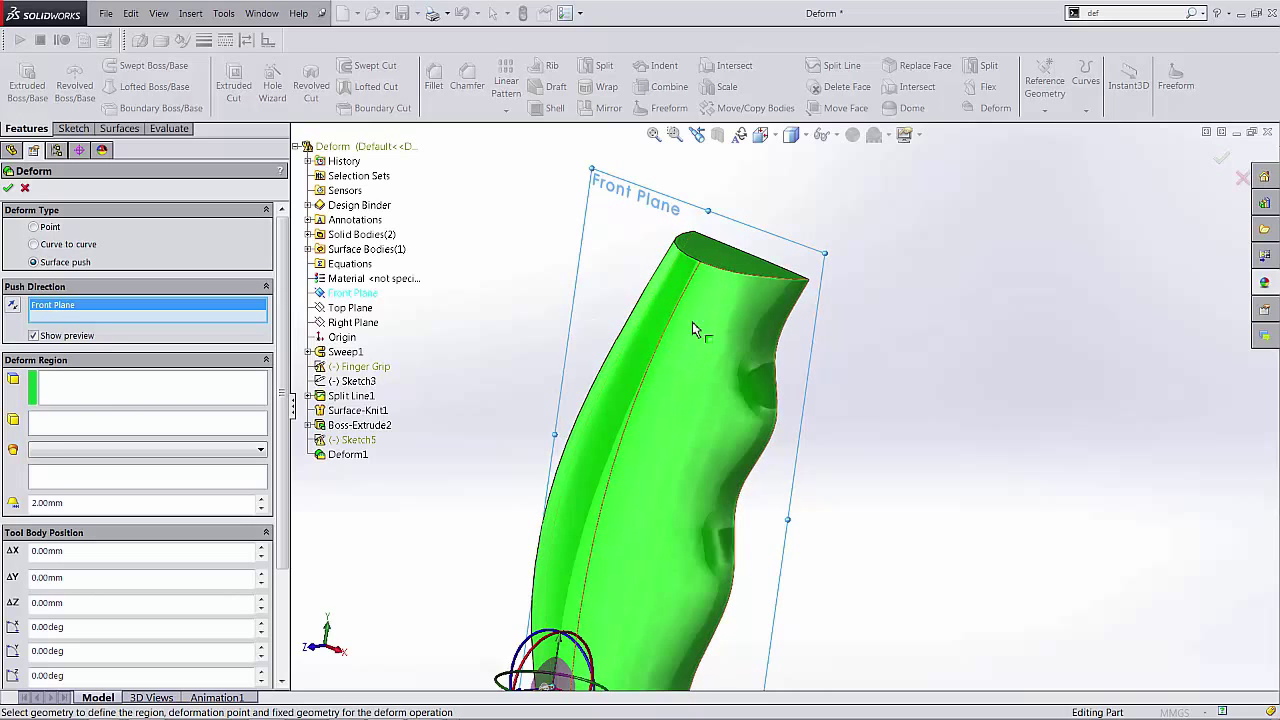
Choose two grip faces as the deform region, Deform1 as the body, and Select Body as tool.
{"action": "left_click", "coordinate": [59, 390]}
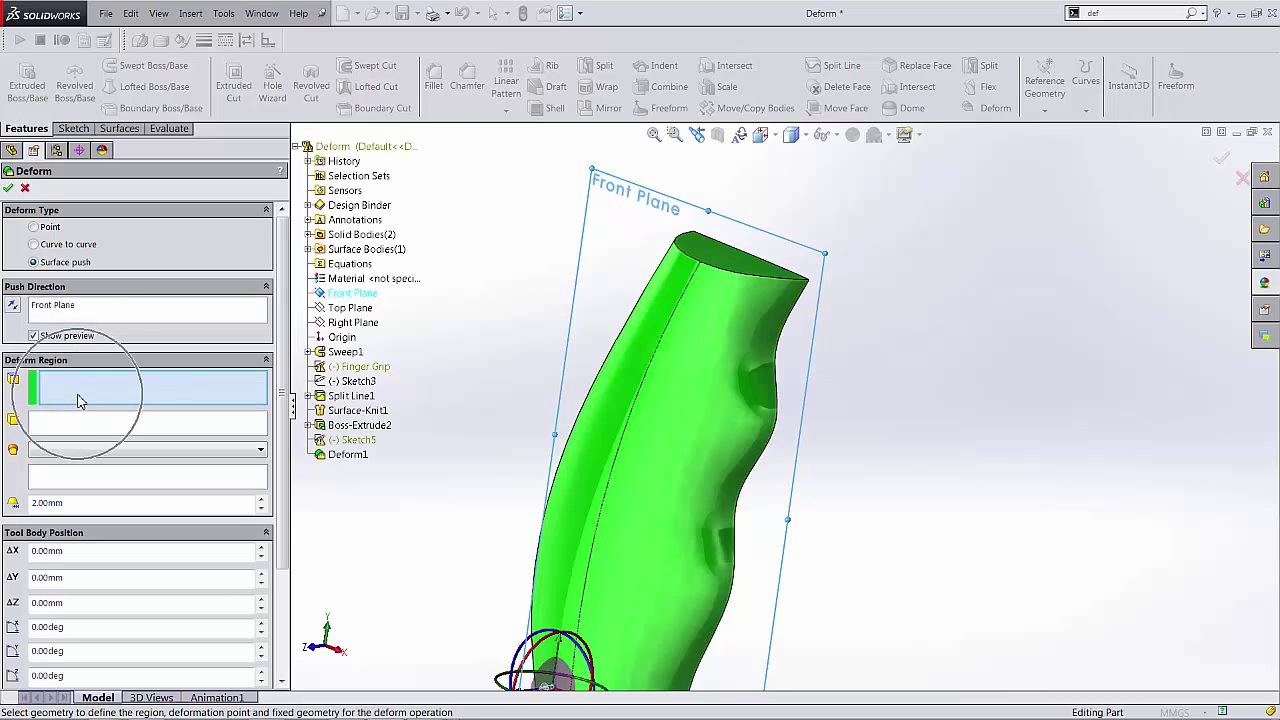
{"action": "left_click", "coordinate": [724, 344]}
{"action": "left_click", "coordinate": [666, 310]}
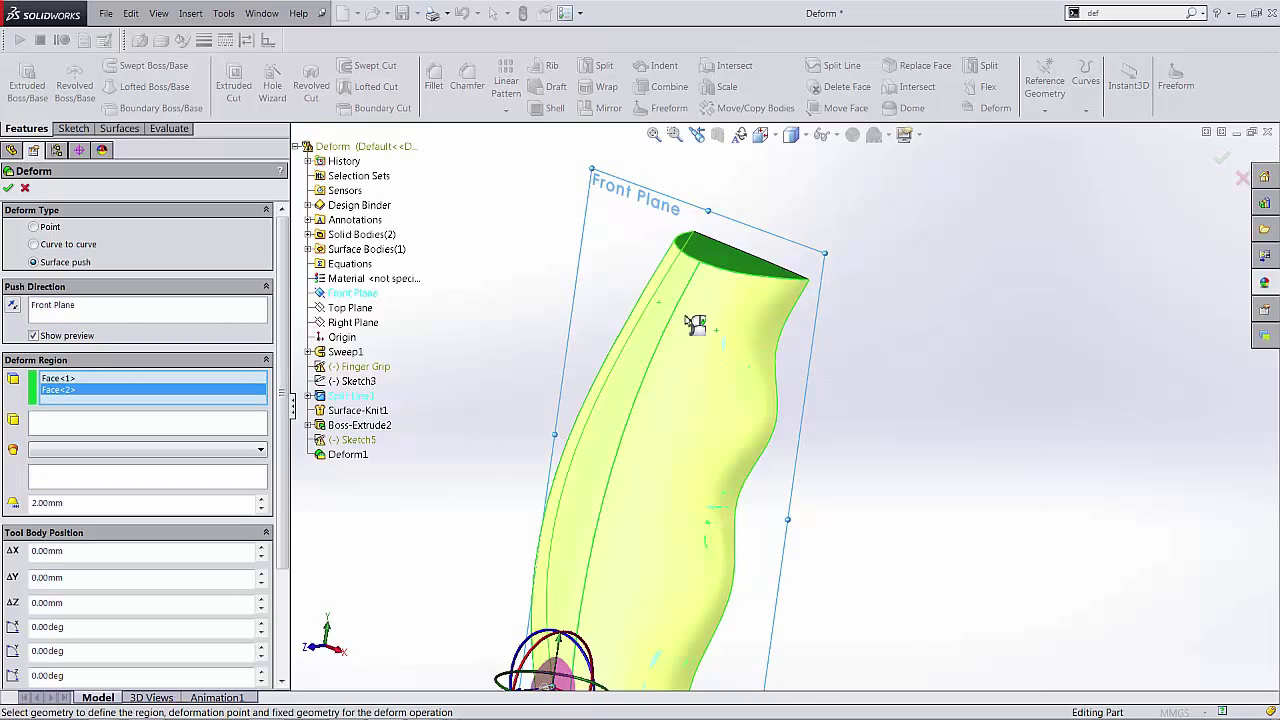
{"action": "left_click", "coordinate": [48, 430]}
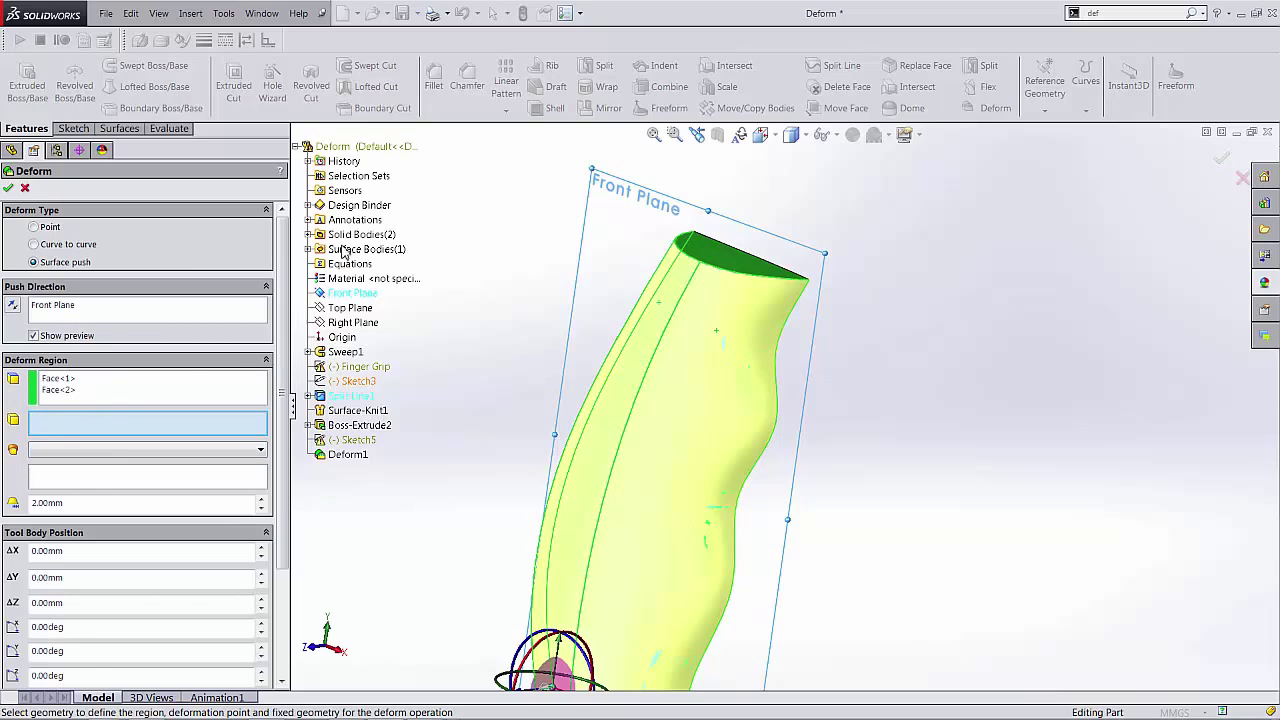
{"action": "left_click", "coordinate": [308, 234]}
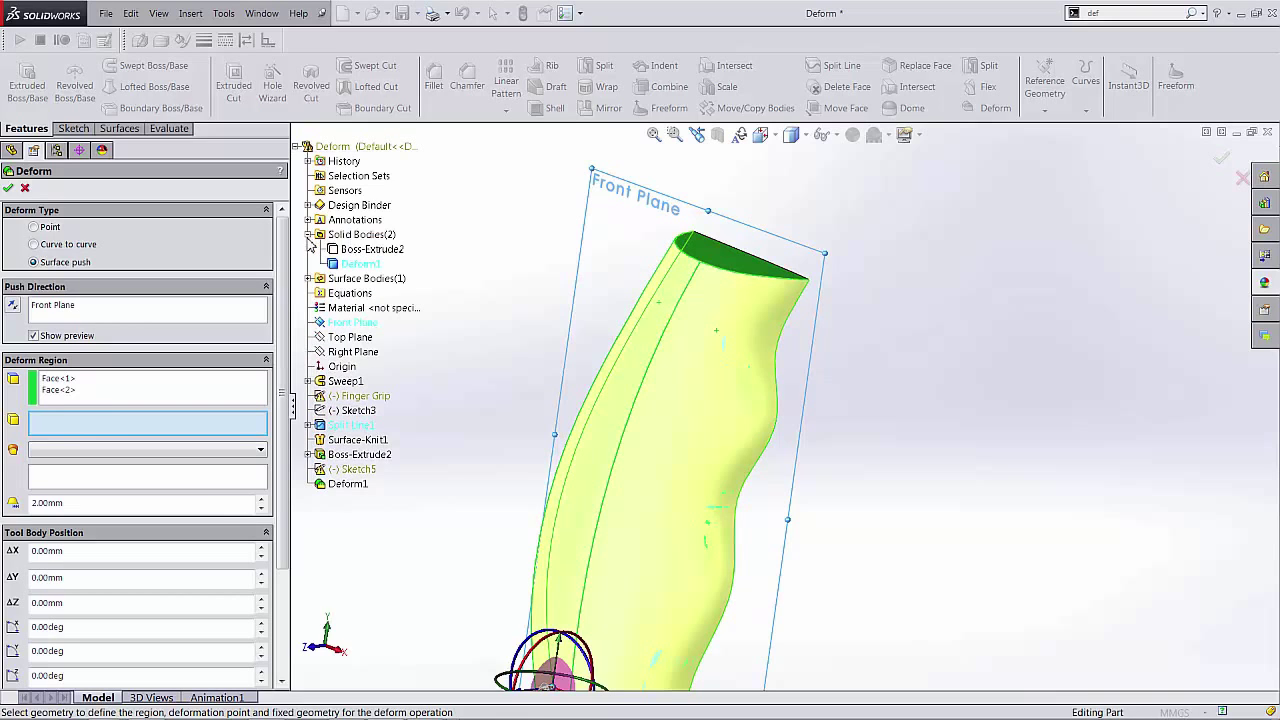
{"action": "left_click", "coordinate": [358, 264]}
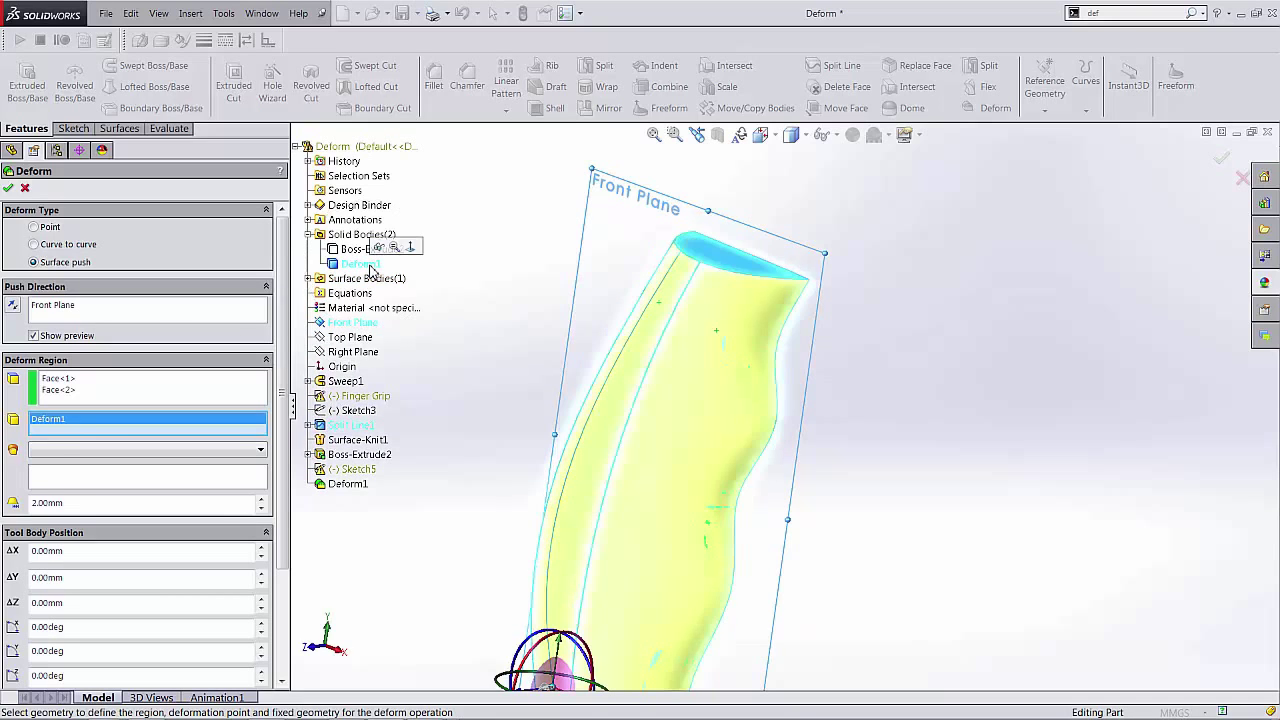
{"action": "left_click", "coordinate": [66, 452]}
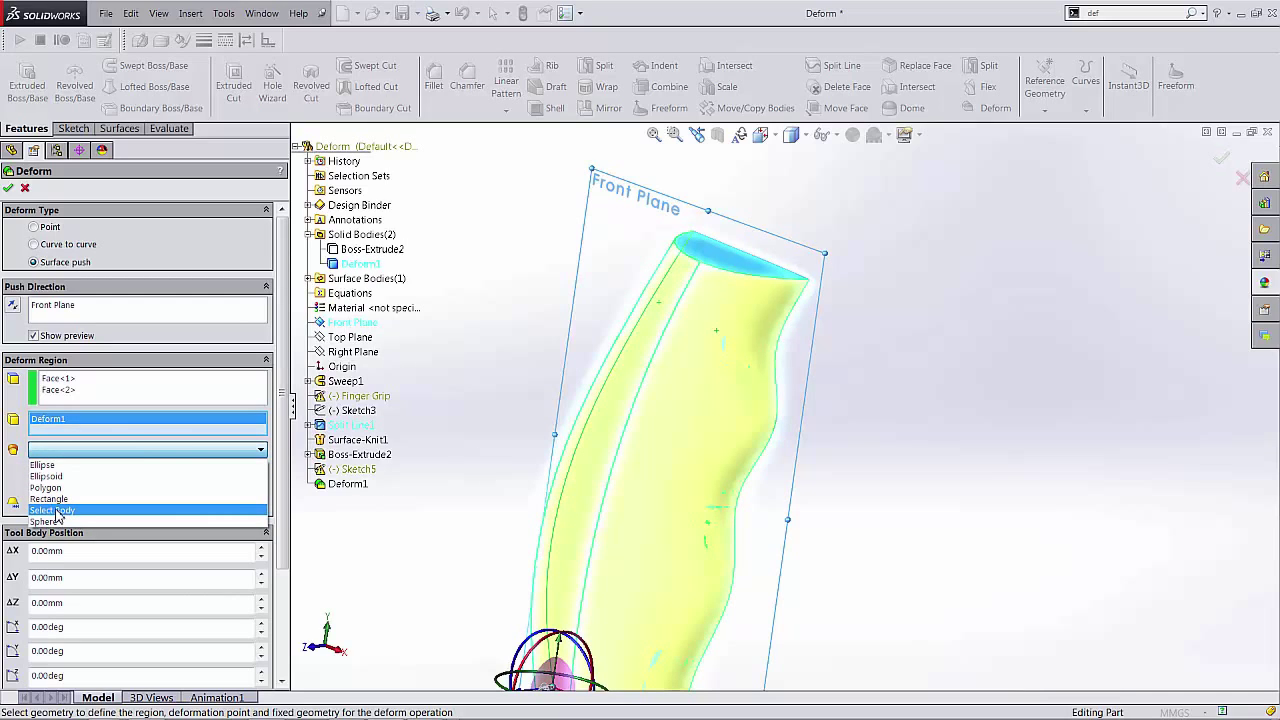
{"action": "left_click", "coordinate": [57, 511]}
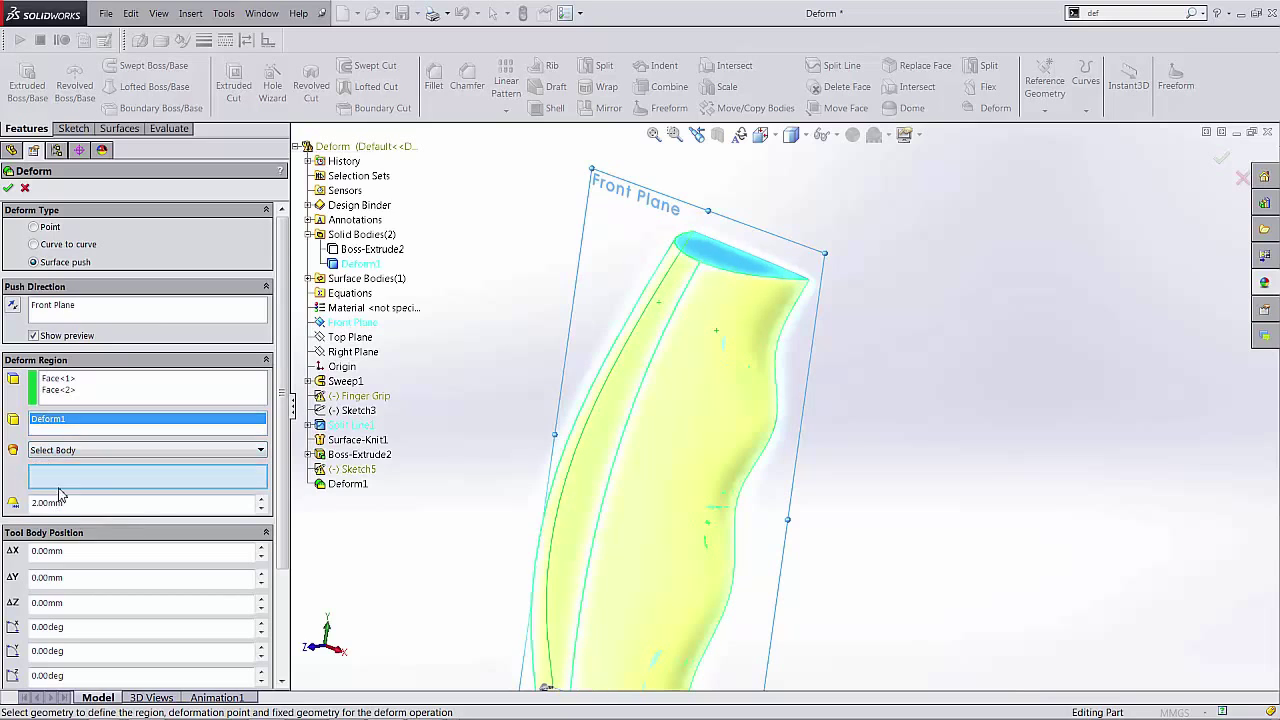
Use Boss-Extrude2 as the tool body with a 1.25 mm deform distance, creating Deform2.
{"action": "left_click", "coordinate": [356, 252]}
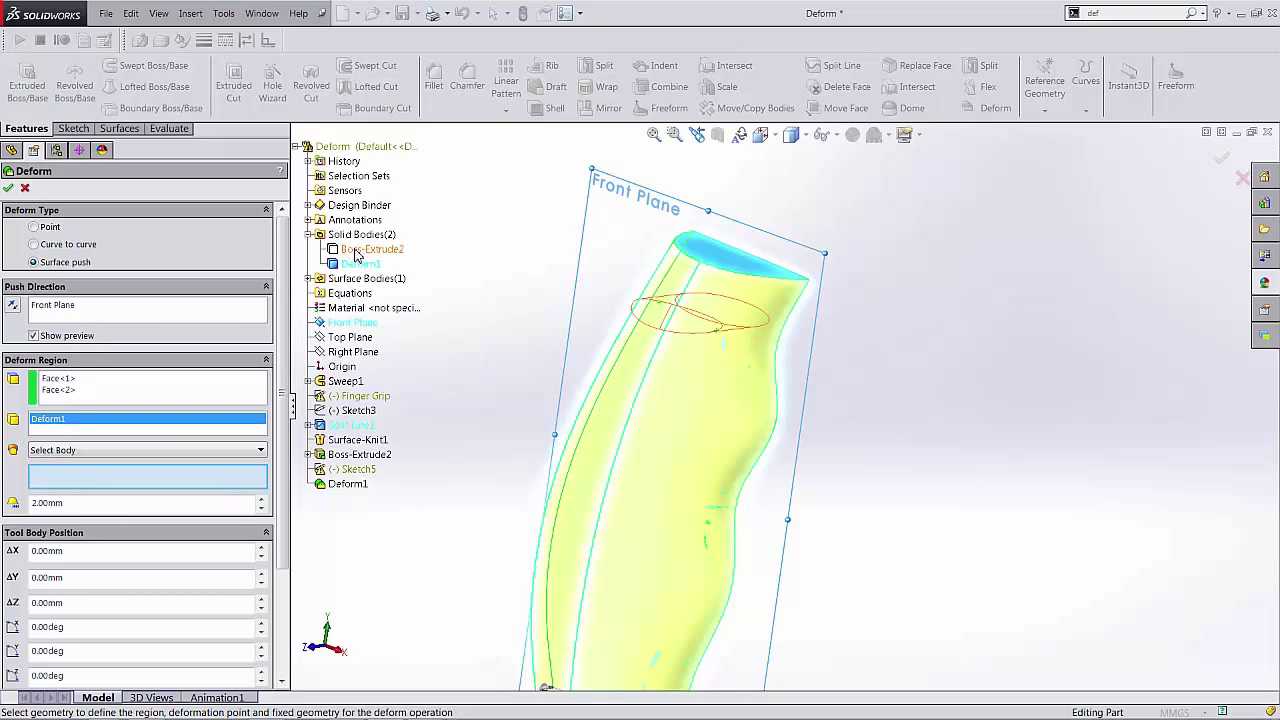
{"action": "left_click", "coordinate": [737, 342]}
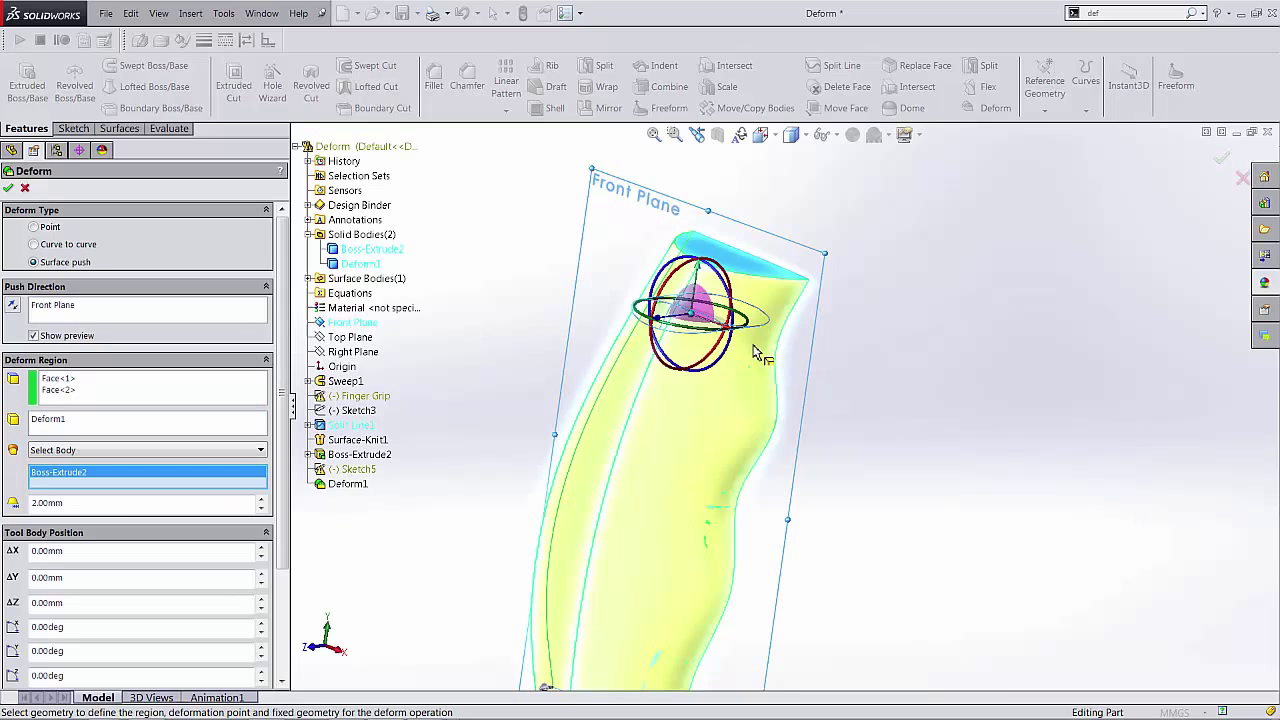
{"action": "middle_click_drag", "start_coordinate": [757, 357], "coordinate": [690, 325]}
{"action": "scroll", "coordinate": [672, 313], "scroll_direction": "down", "scroll_amount": 5}
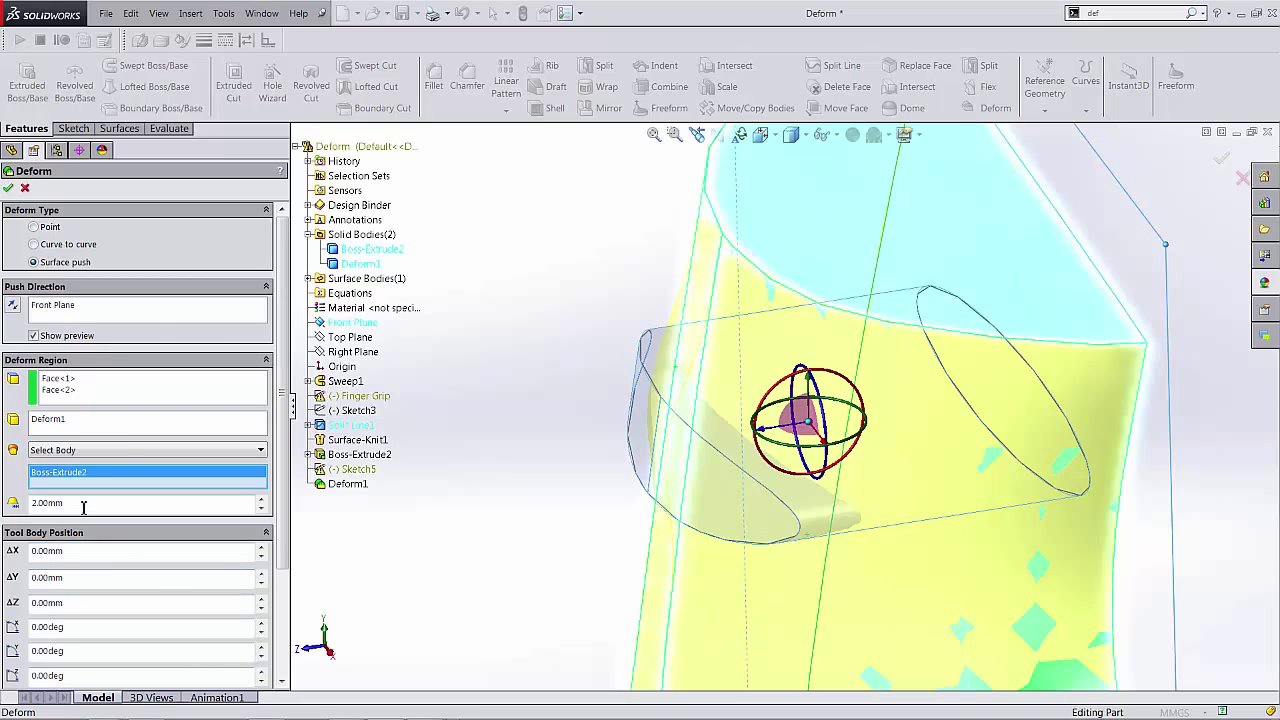
{"action": "left_click_drag", "start_coordinate": [83, 507], "coordinate": [6, 502]}
{"action": "type", "text": "1.25"}
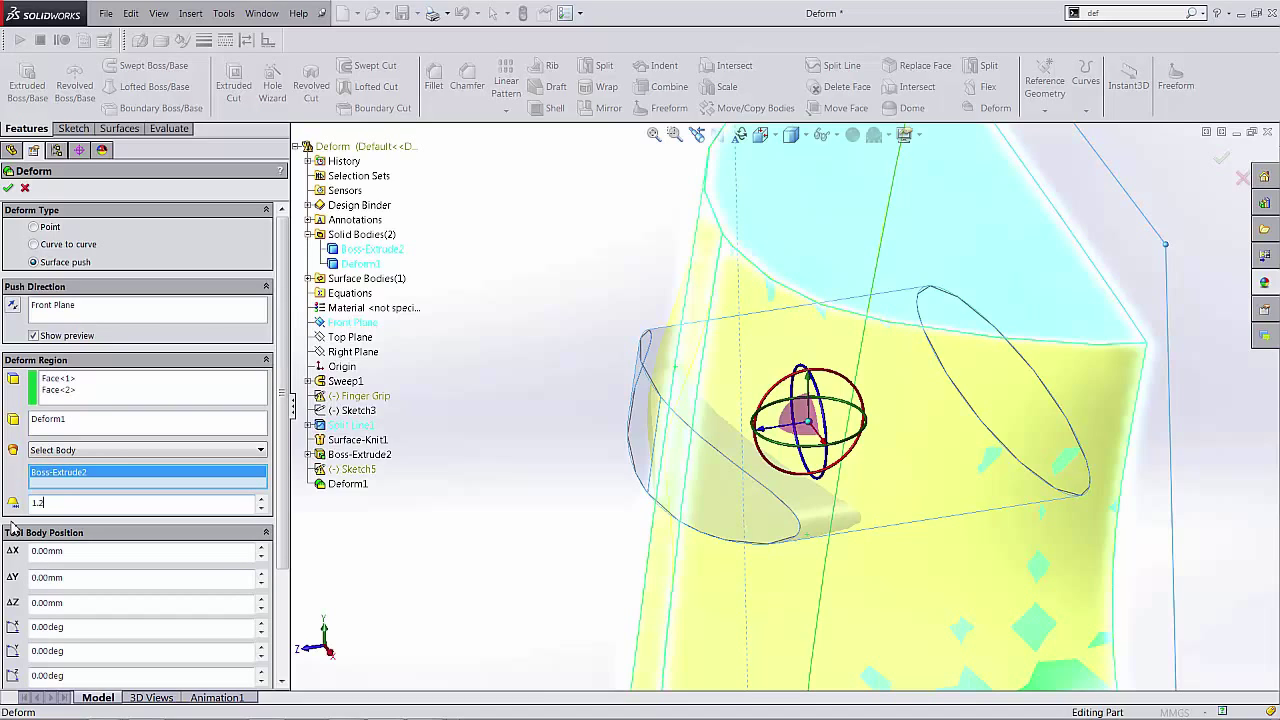
{"action": "left_click", "coordinate": [8, 189]}
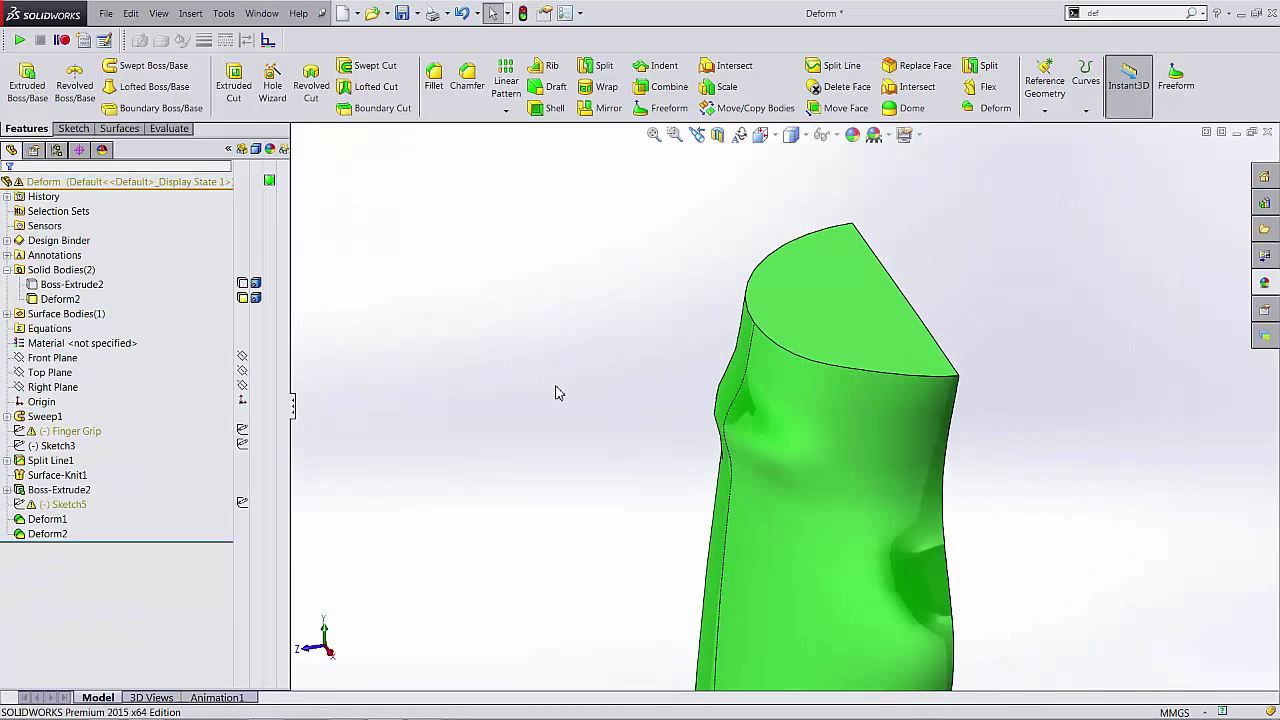
{"action": "middle_click_drag", "start_coordinate": [644, 326], "coordinate": [815, 382]}
{"action": "left_click", "coordinate": [66, 296]}
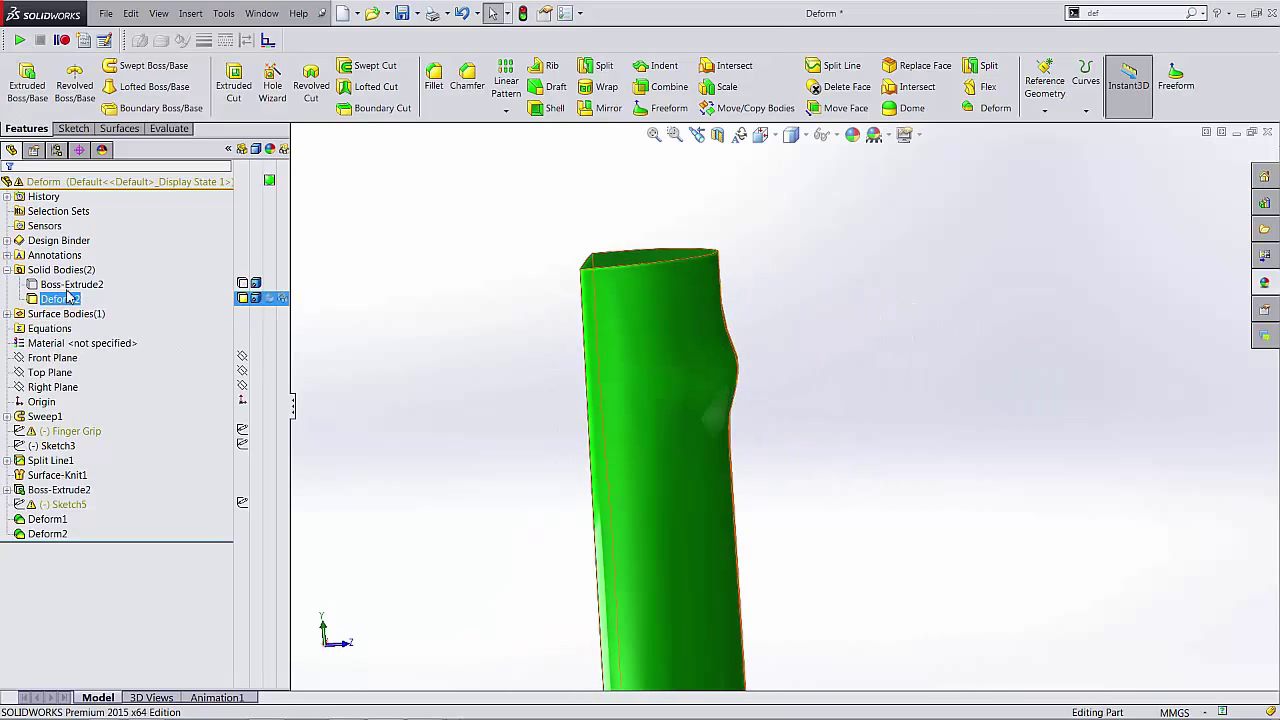
{"action": "left_click", "coordinate": [70, 285]}
{"action": "right_click", "coordinate": [92, 288]}
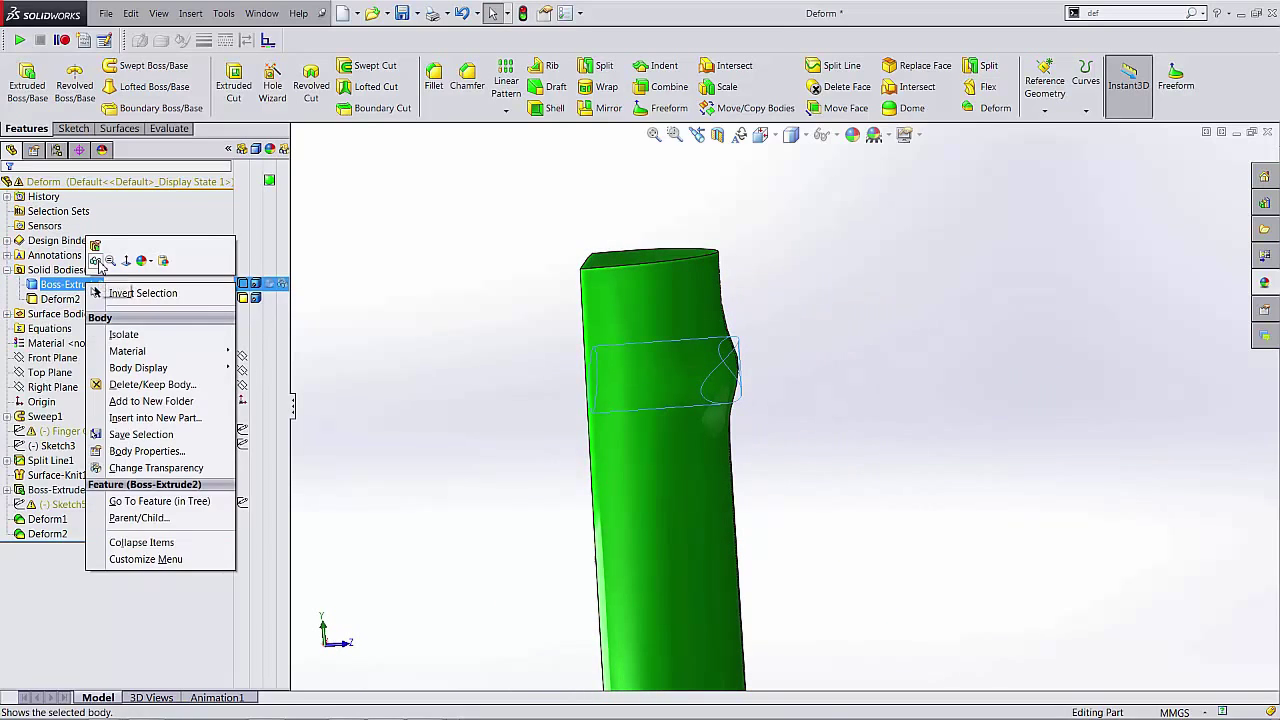
{"action": "left_click", "coordinate": [103, 266]}
{"action": "left_click", "coordinate": [897, 316]}
{"action": "middle_click_drag", "start_coordinate": [897, 316], "coordinate": [785, 355]}
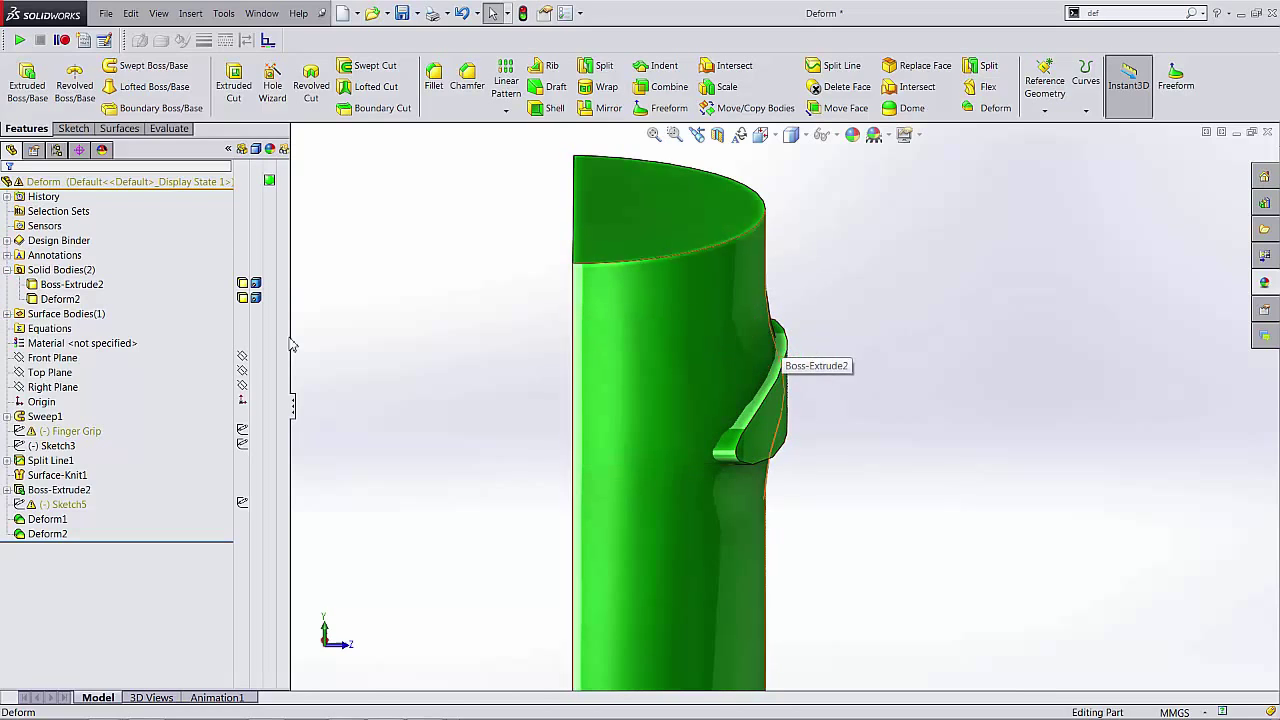
{"action": "left_click", "coordinate": [60, 300]}
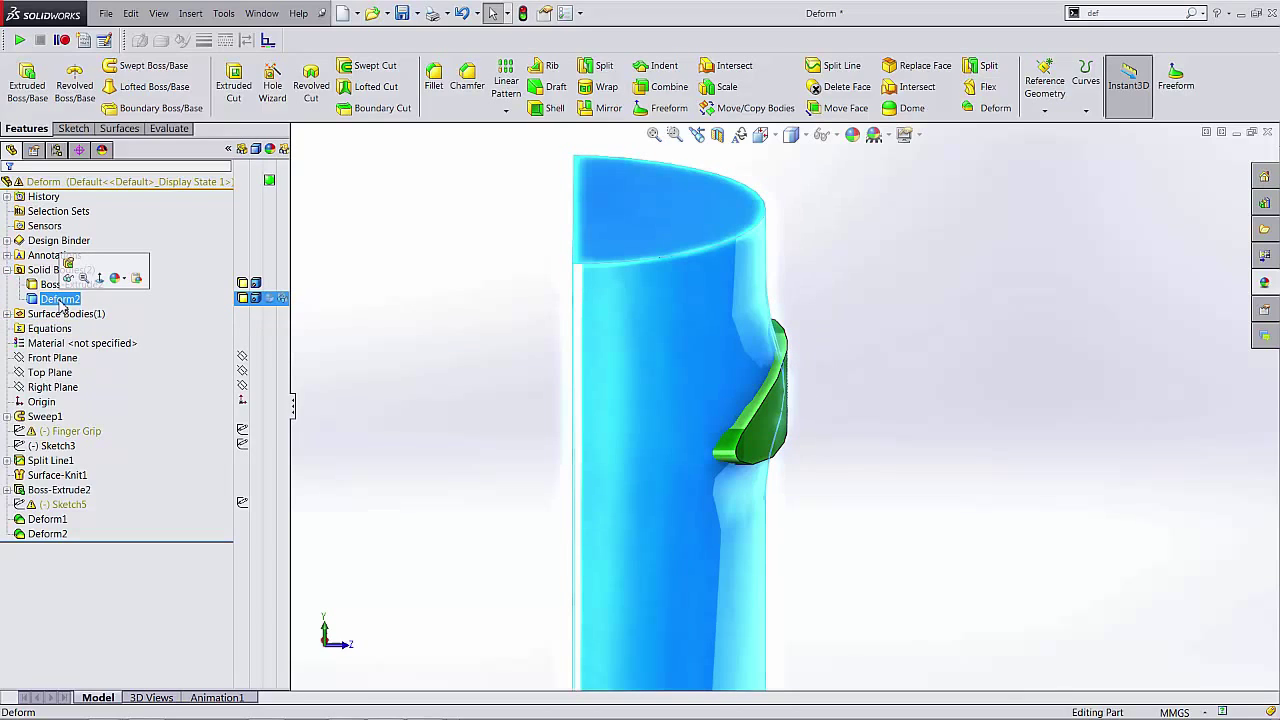
{"action": "left_click", "coordinate": [62, 286]}
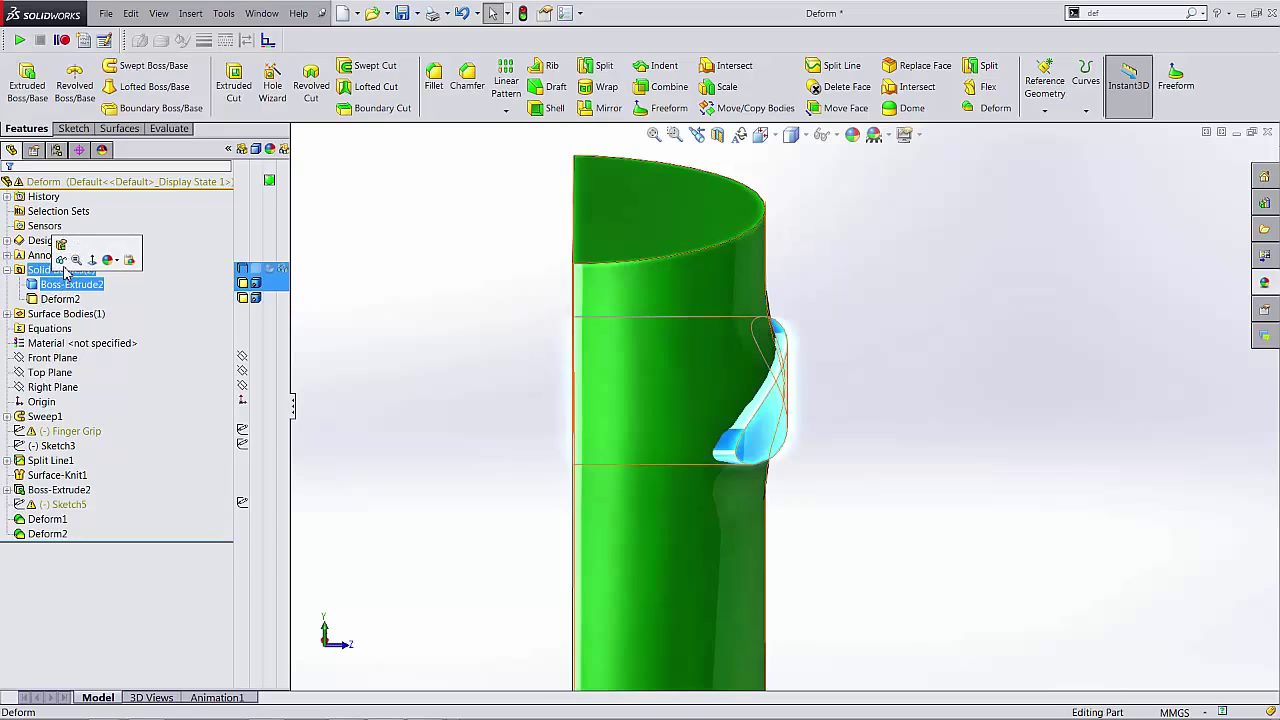
{"action": "left_click", "coordinate": [60, 259]}
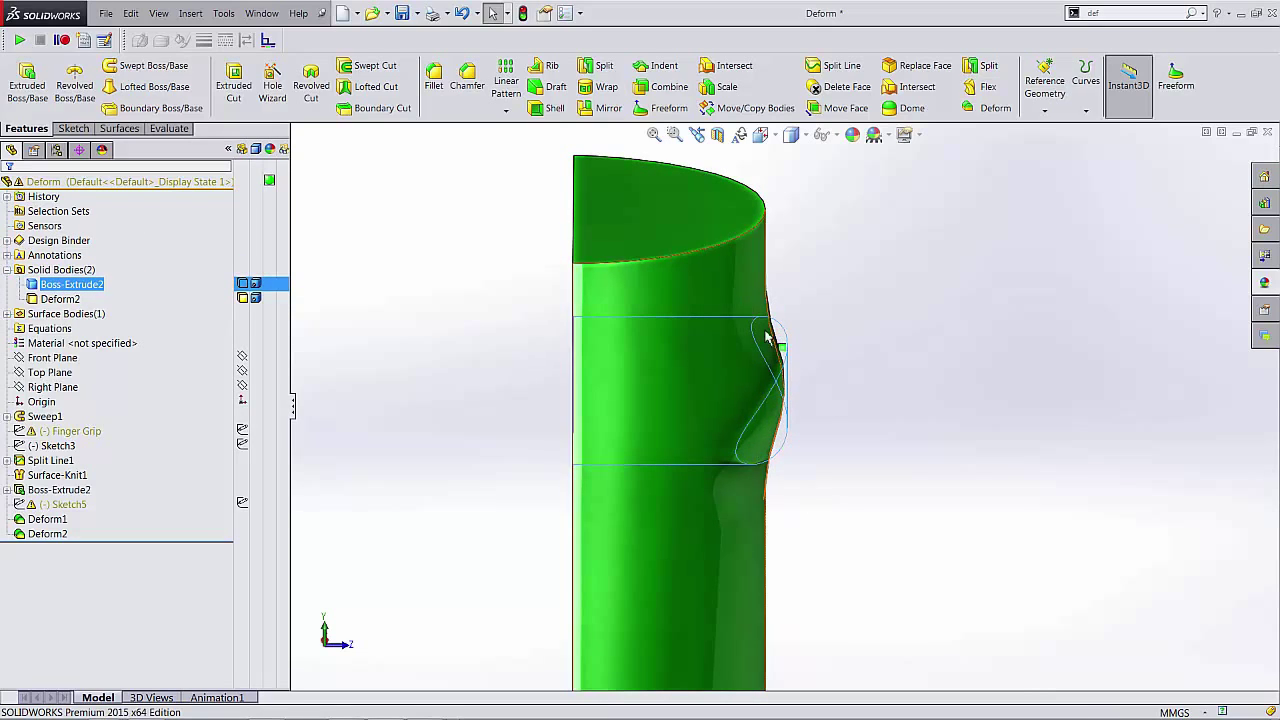
{"action": "left_click", "coordinate": [847, 350]}
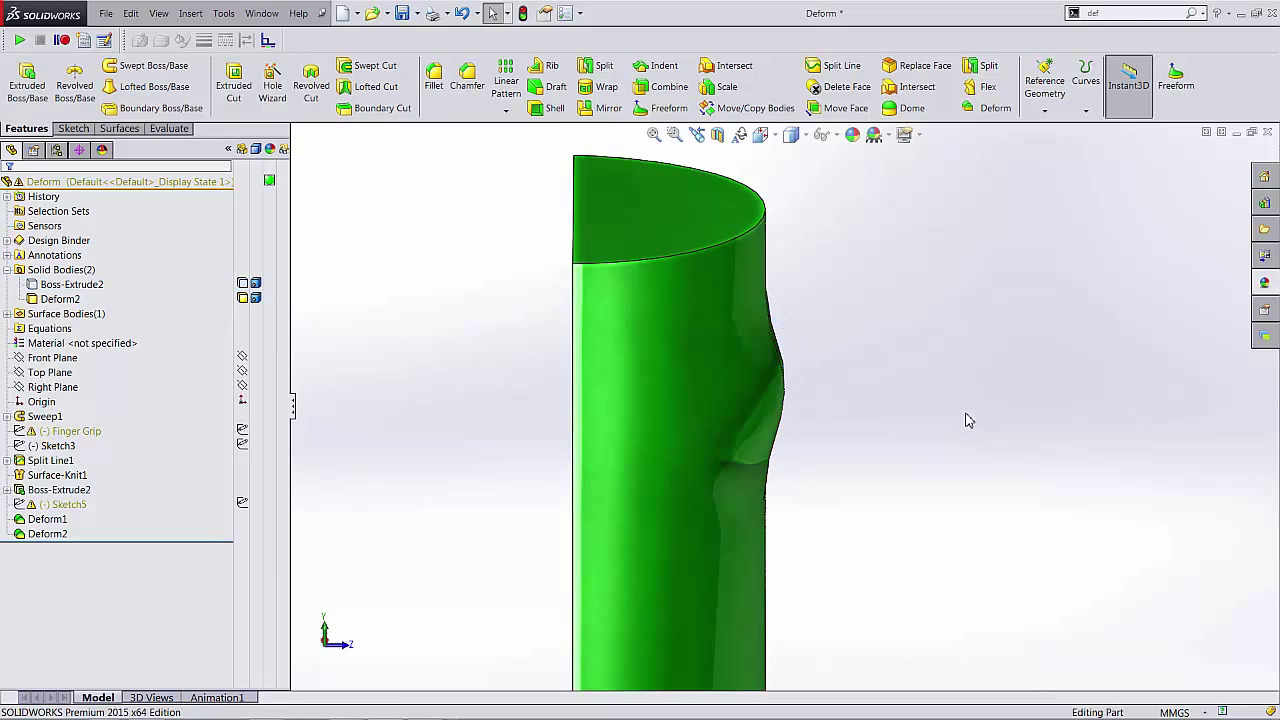
{"action": "scroll", "coordinate": [957, 400], "scroll_direction": "up", "scroll_amount": 3}
Mirror the Deform2 body across its flat face to create Mirror1 with two bodies.
{"action": "middle_click_drag", "start_coordinate": [910, 316], "coordinate": [870, 262]}
{"action": "left_click", "coordinate": [600, 108]}
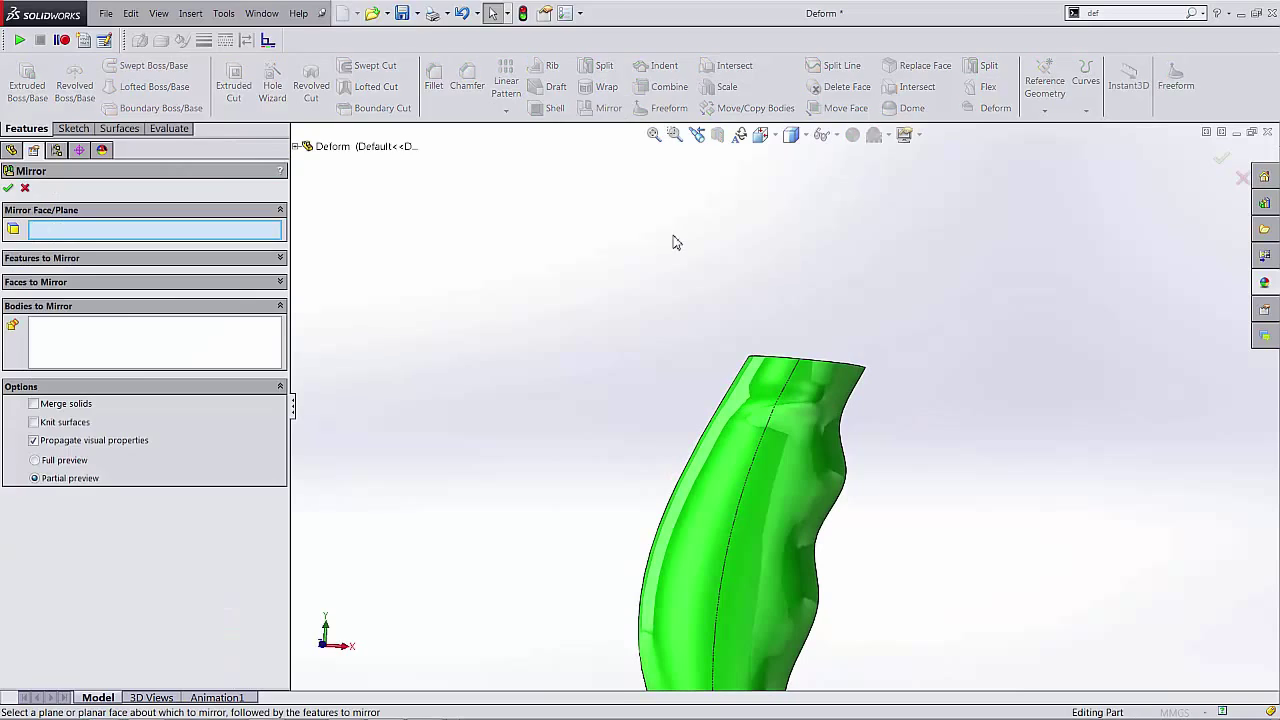
{"action": "middle_click_drag", "start_coordinate": [674, 240], "coordinate": [760, 452]}
{"action": "left_click", "coordinate": [760, 452]}
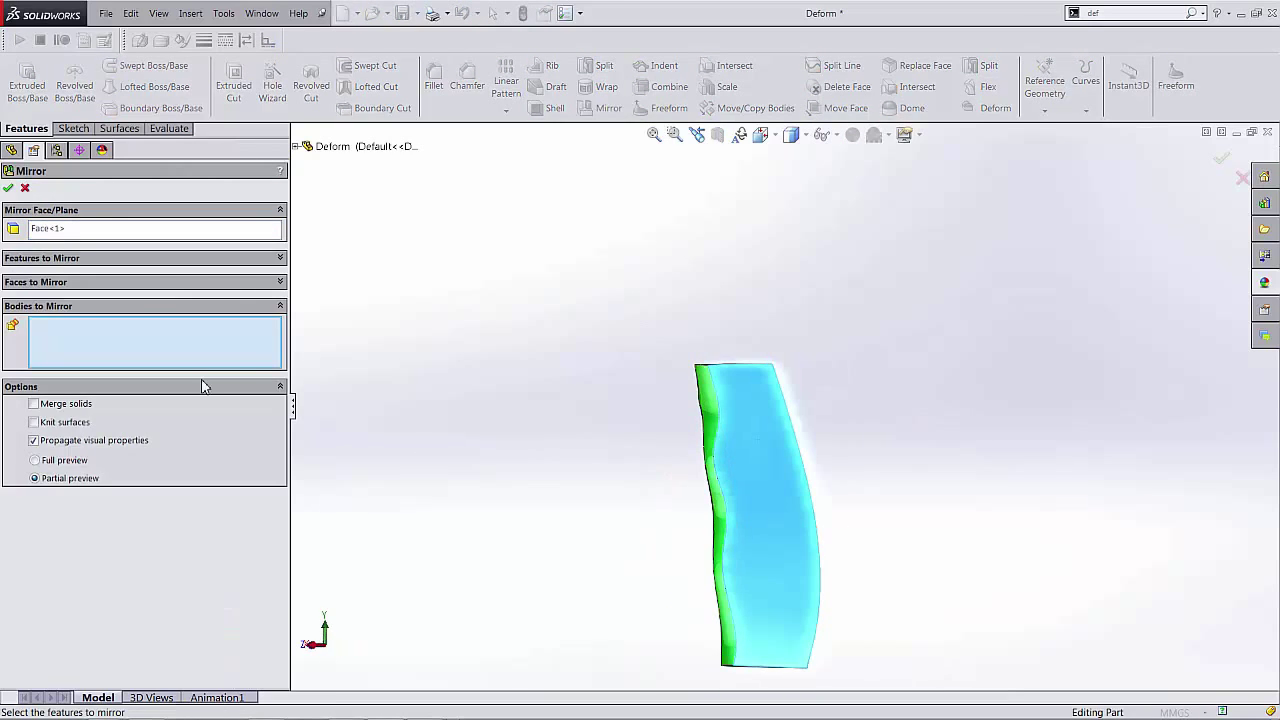
{"action": "middle_click_drag", "start_coordinate": [519, 387], "coordinate": [640, 476]}
{"action": "left_click", "coordinate": [808, 440]}
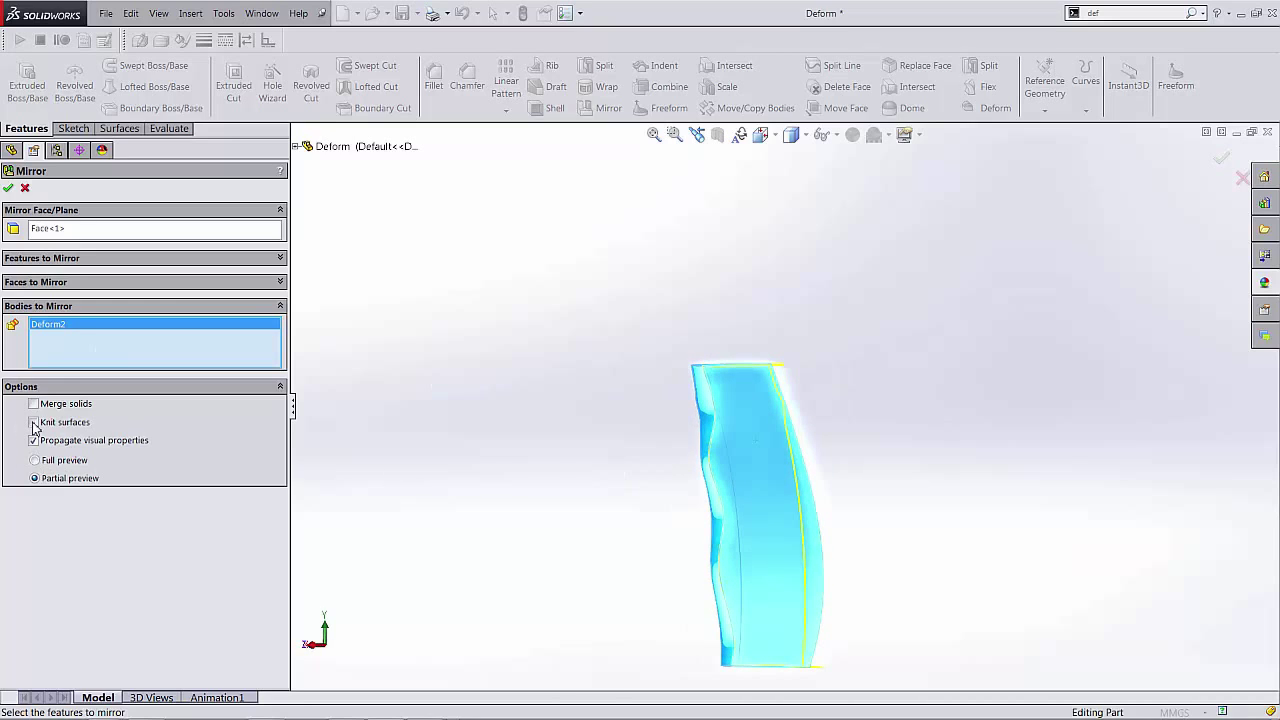
{"action": "left_click", "coordinate": [9, 189]}
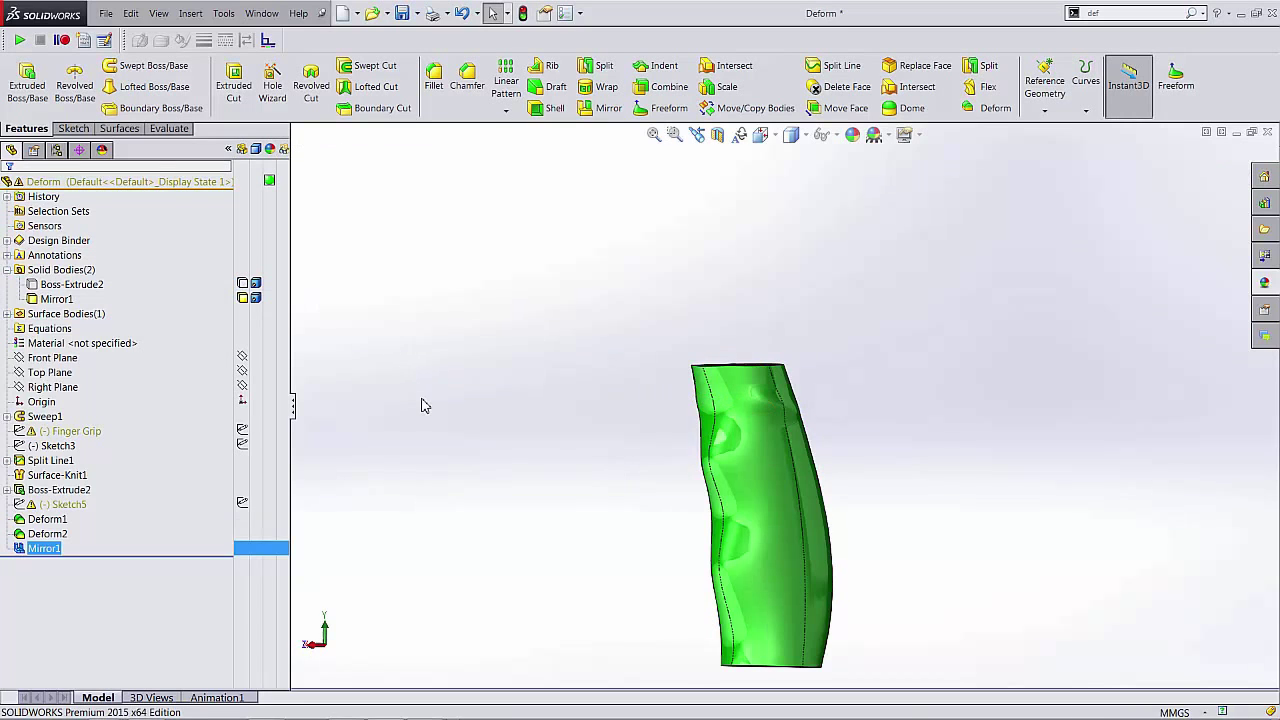
{"action": "middle_click_drag", "start_coordinate": [434, 386], "coordinate": [626, 386]}
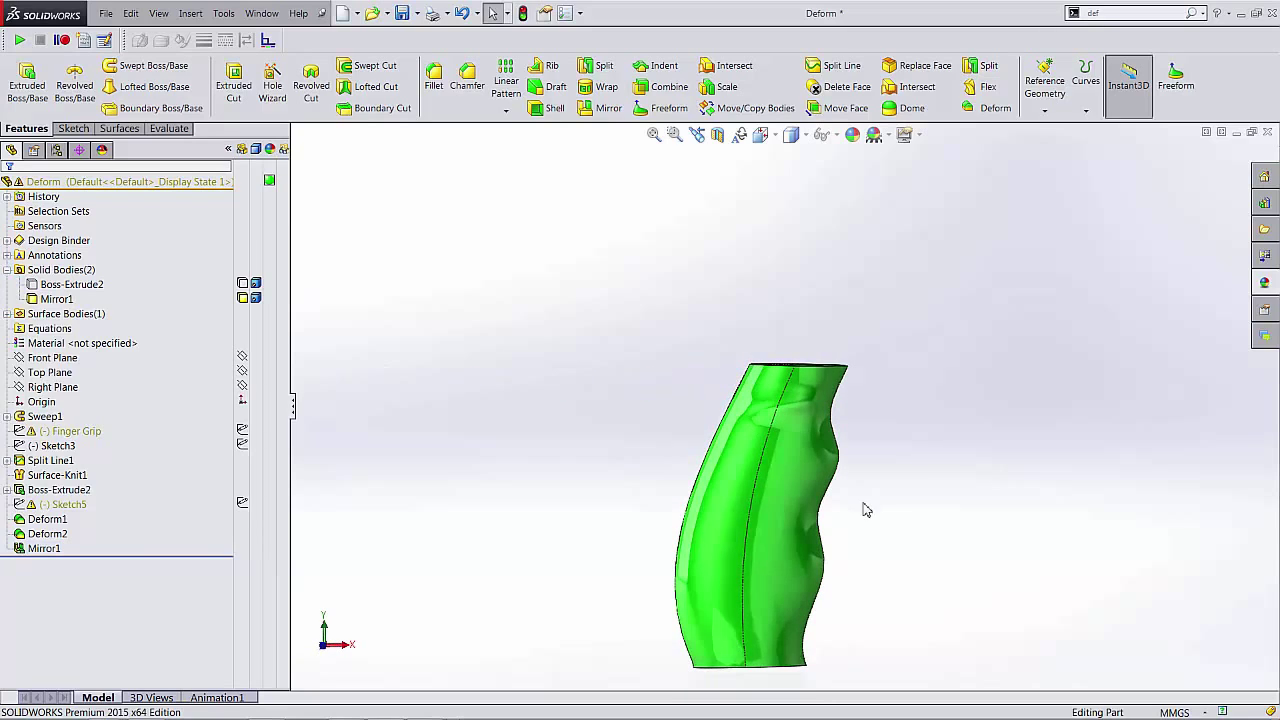
{"action": "scroll", "coordinate": [875, 512], "scroll_direction": "down", "scroll_amount": 2}
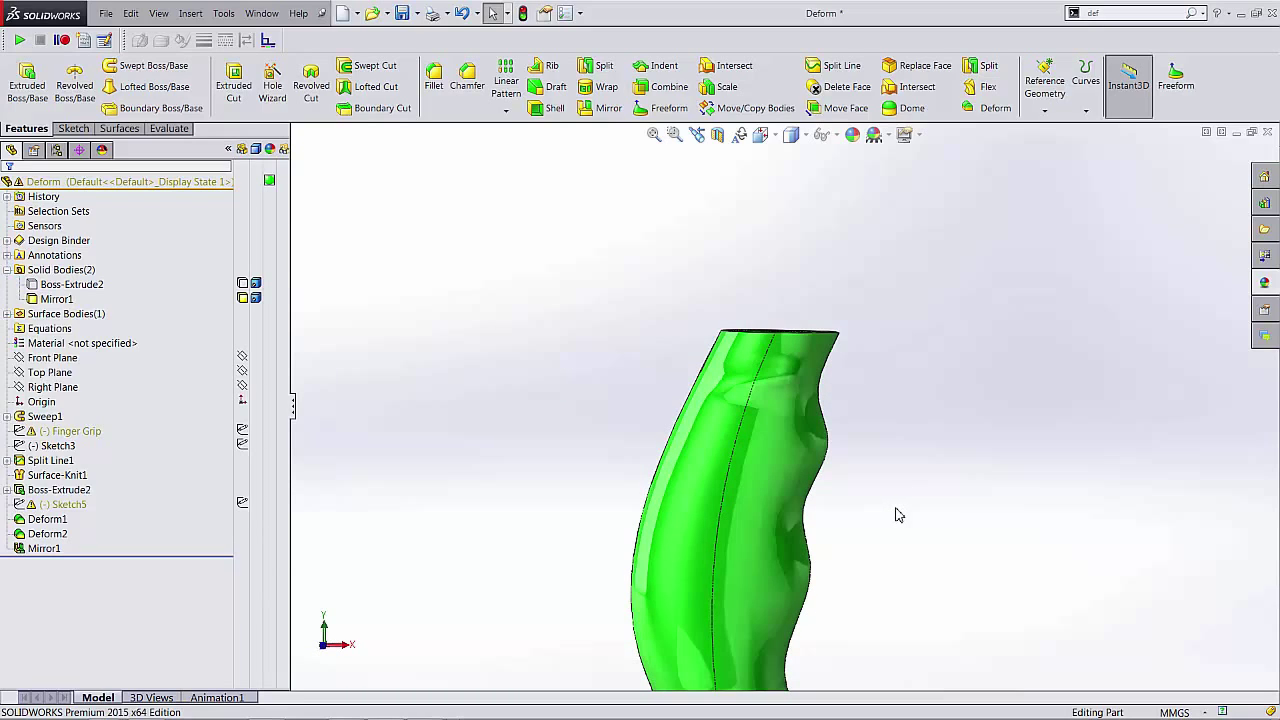